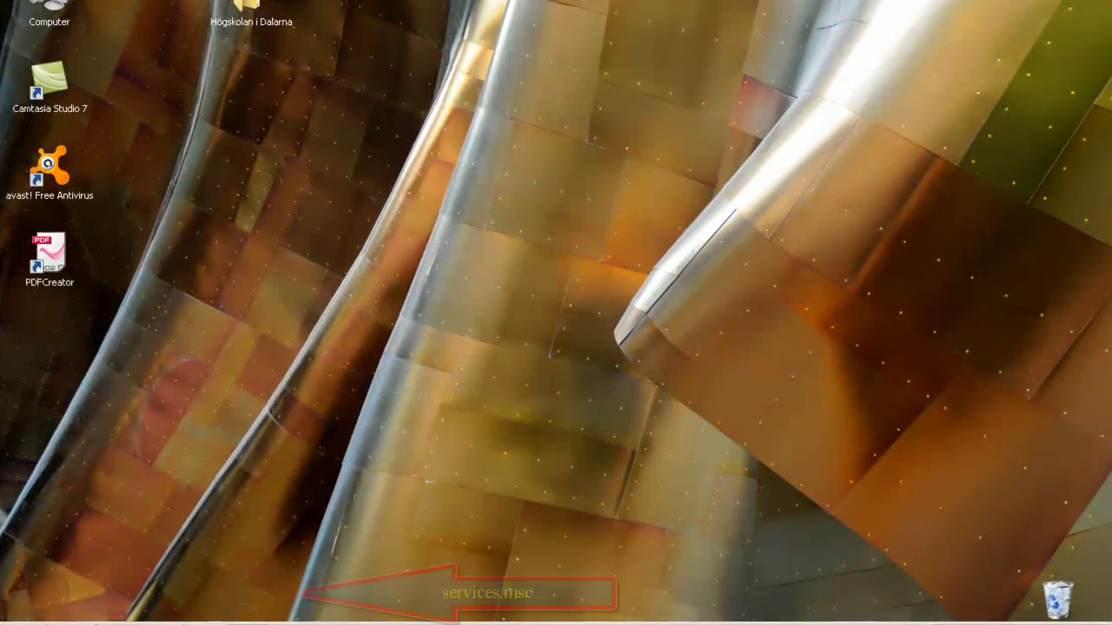
Search the Start menu for services.msc
key(super)
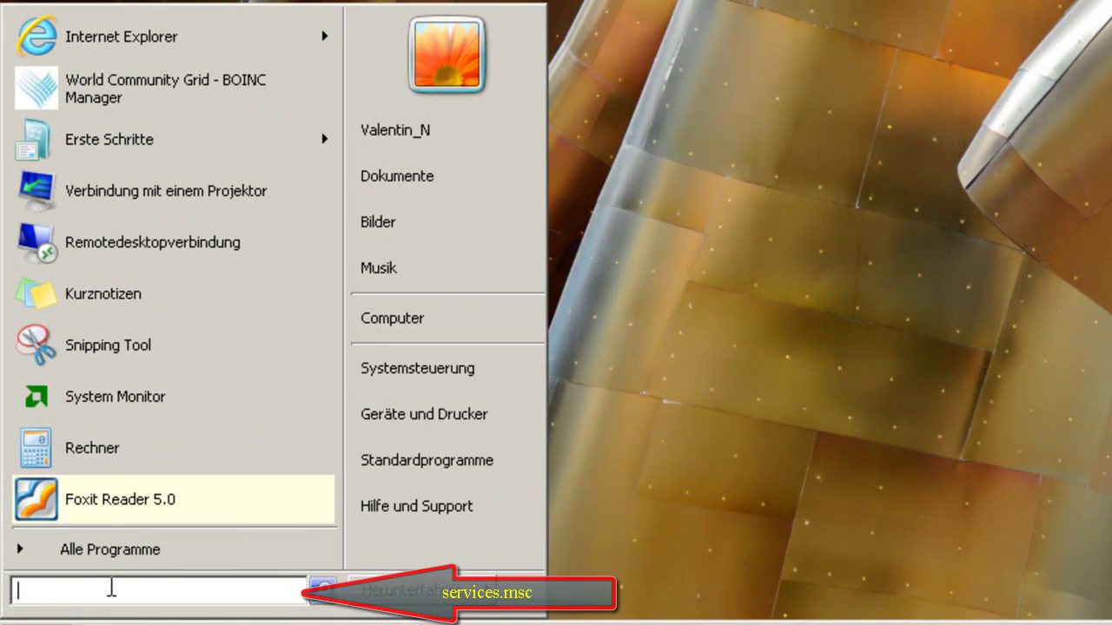
text(ser)
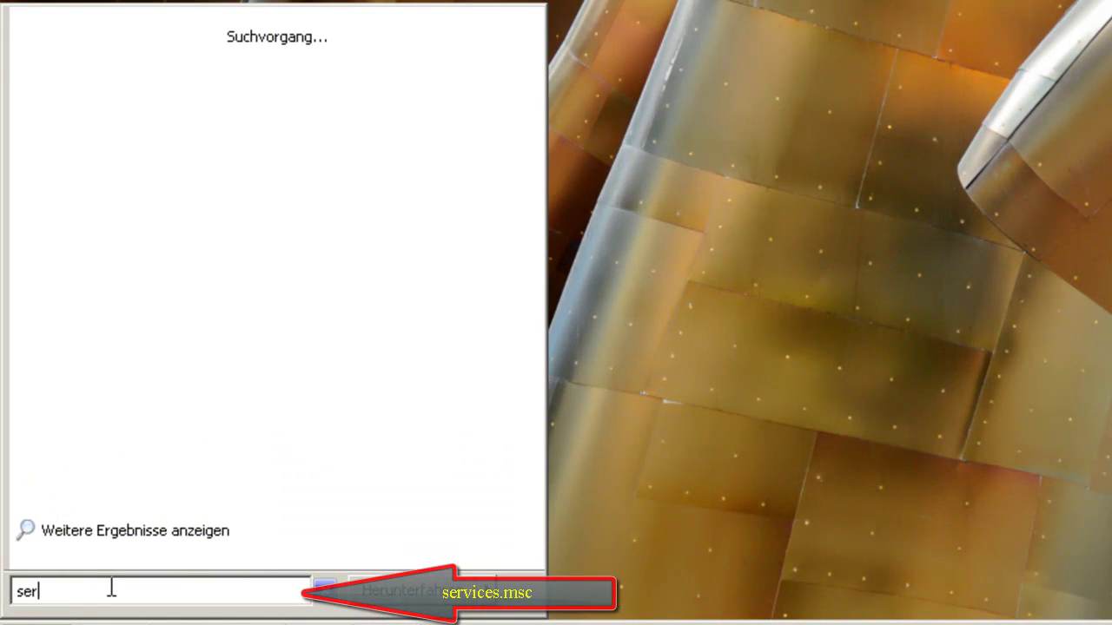
text(vices.)
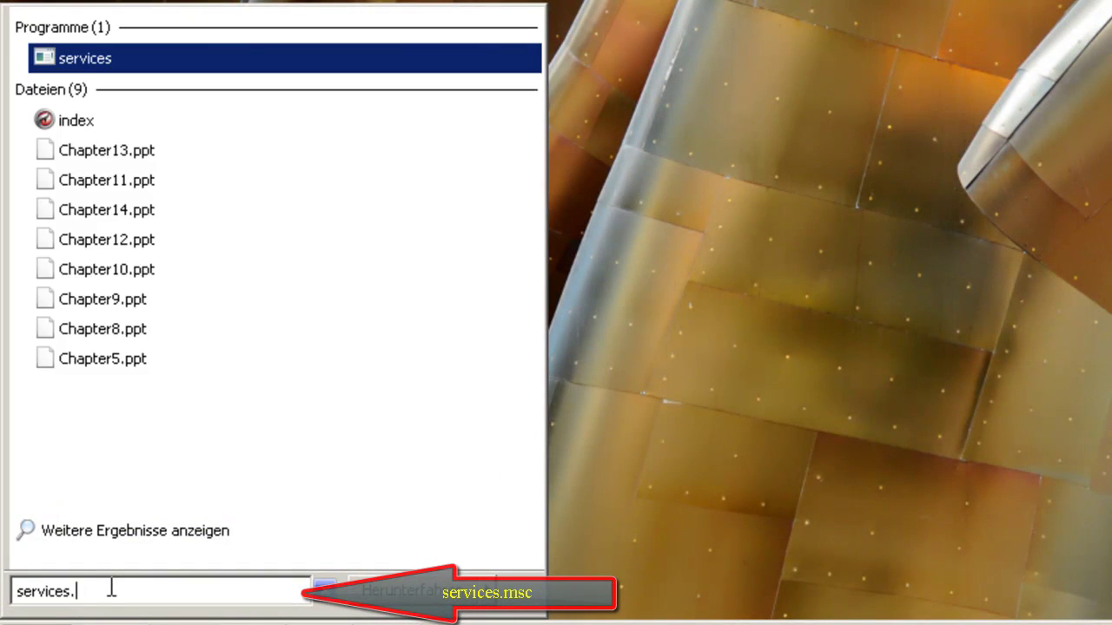
text(msc)
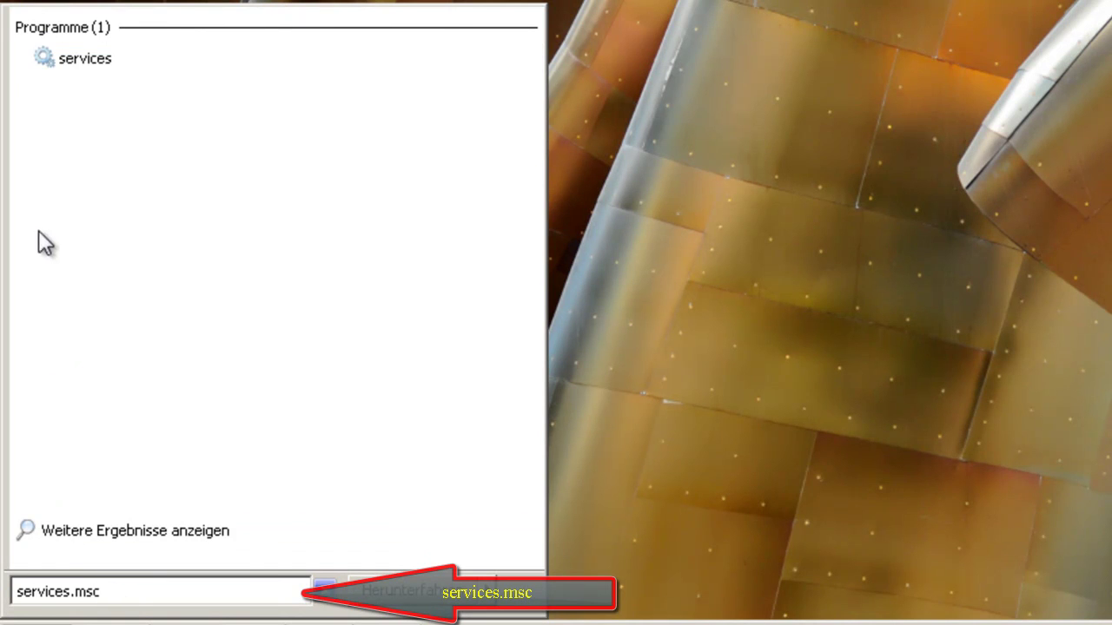
Launch the Services console and jump down to the services starting with W
click(80, 63)
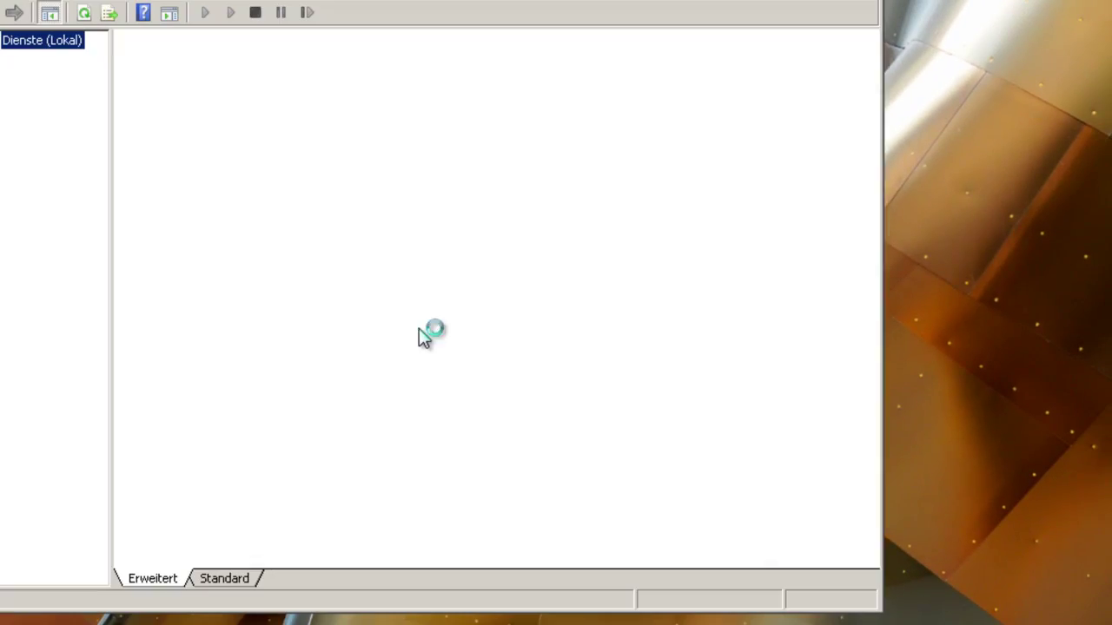
click(466, 171)
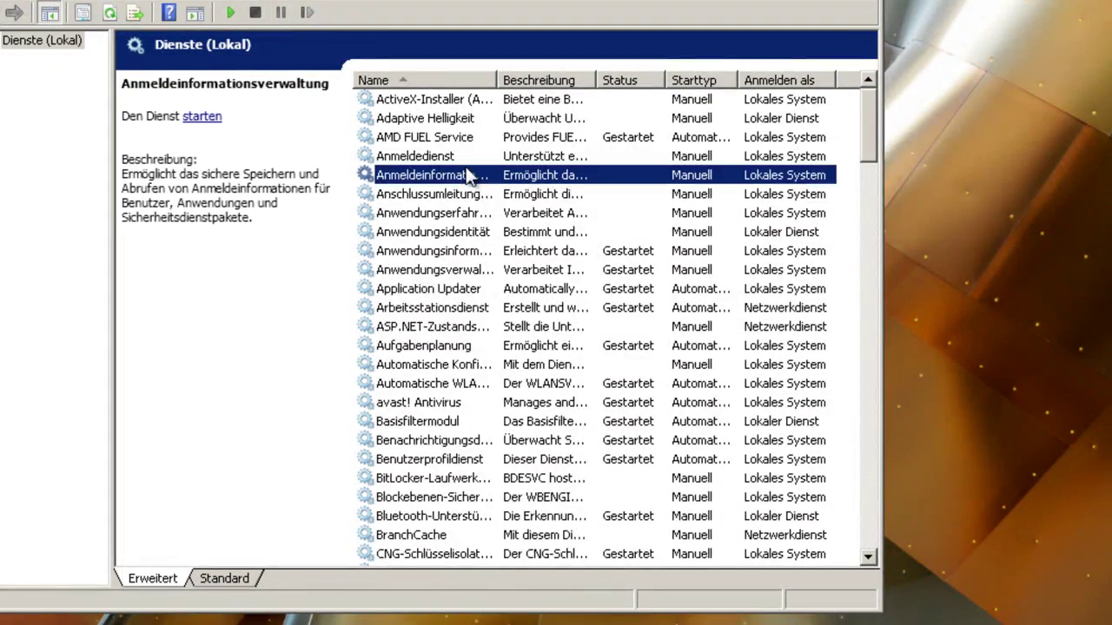
scroll(466, 171, down, 5)
click(467, 163)
key(w)
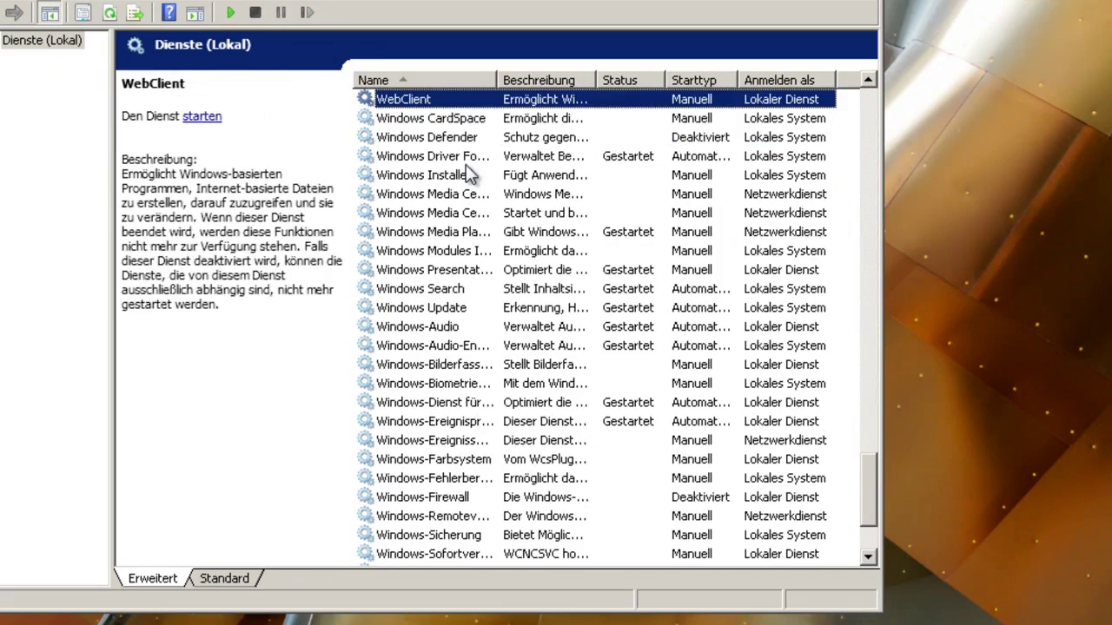
key(Down)
key(Down)
key(Down)
key(Down)
key(Down)
key(Down)
key(Down)
key(Down)
key(Down)
key(Down)
key(Down)
key(Down)
key(Down)
key(Down)
key(Down)
key(Down)
key(Down)
key(Down)
key(Down)
key(Down)
key(Down)
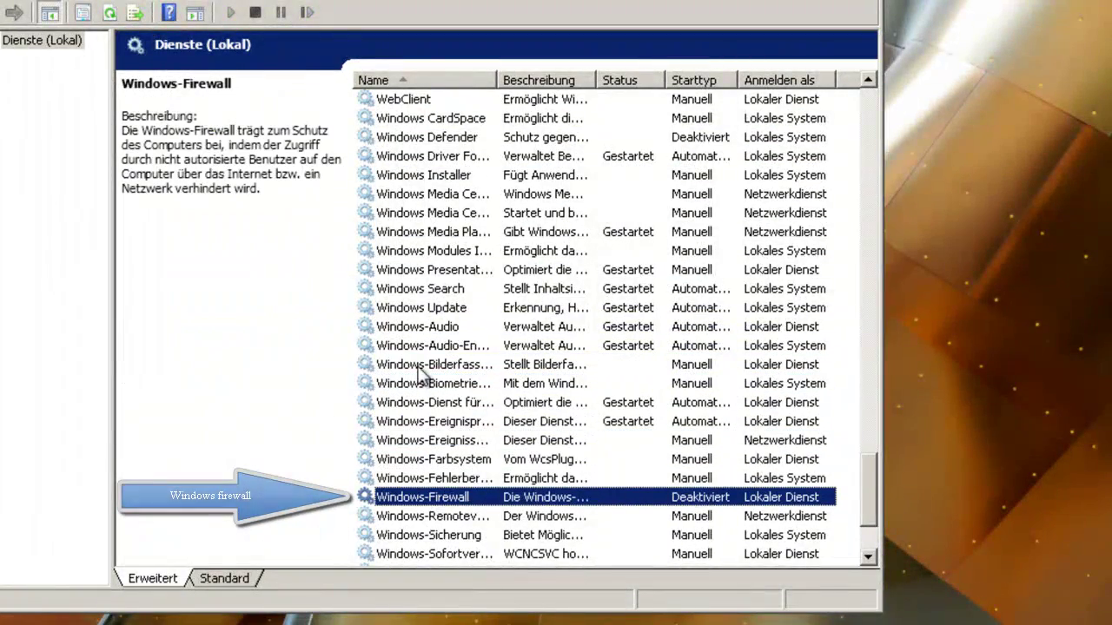
Verify Windows-Firewall and Windows Defender both have startup type Deaktiviert
double_click(422, 496)
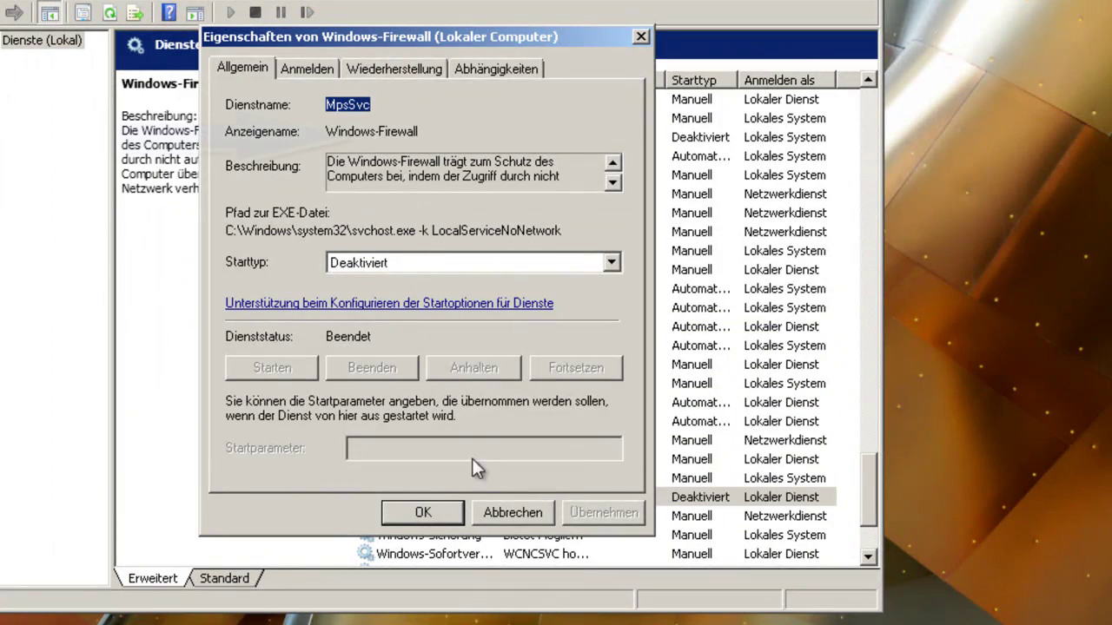
click(422, 513)
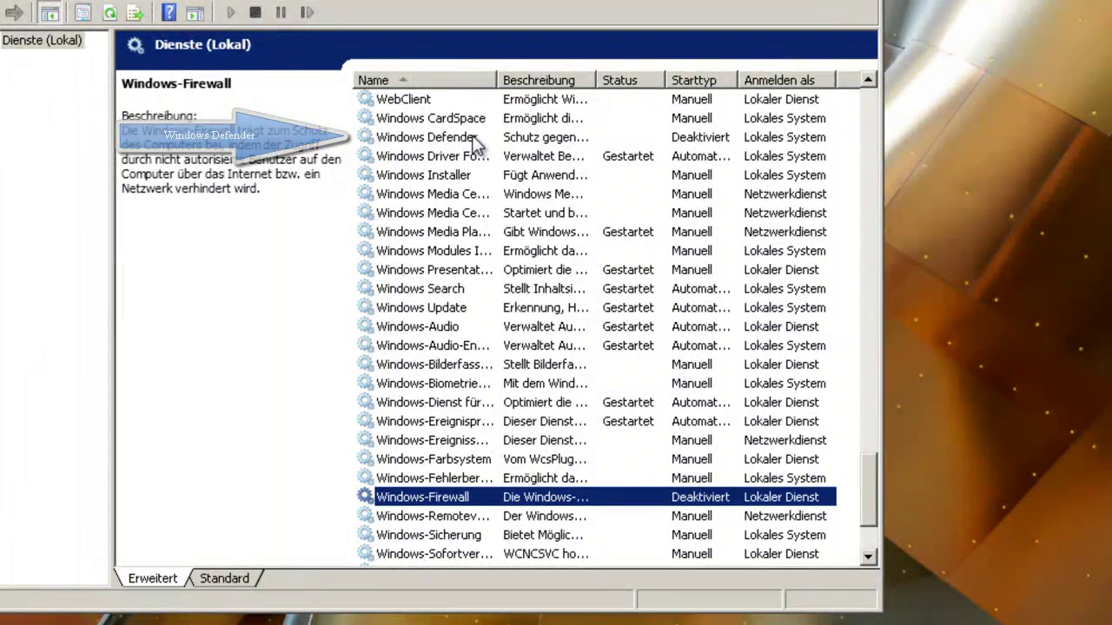
double_click(474, 139)
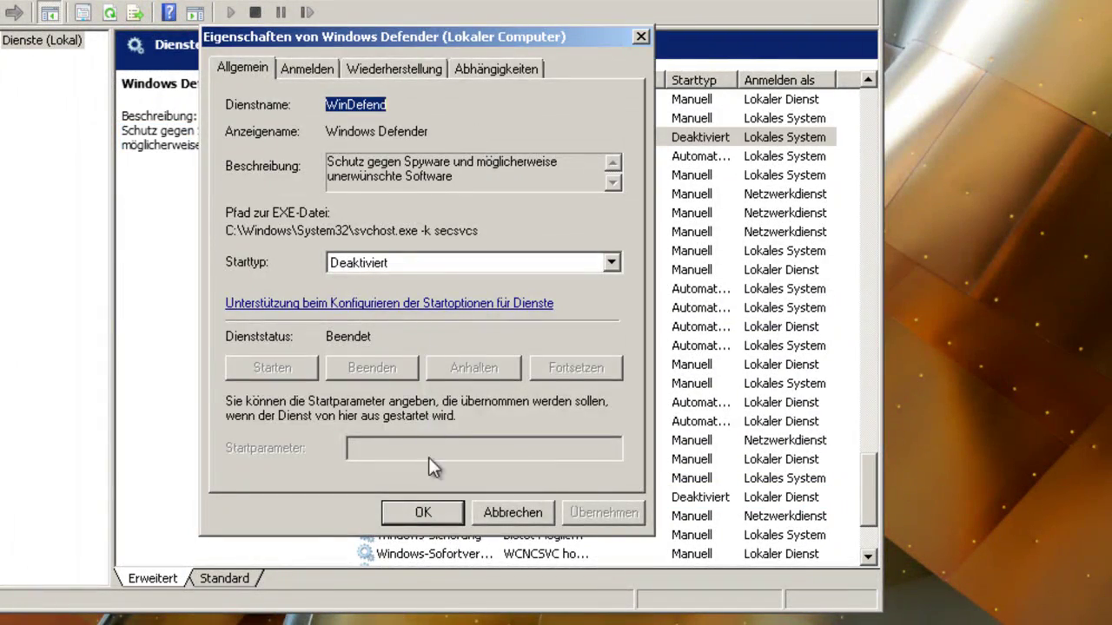
click(422, 513)
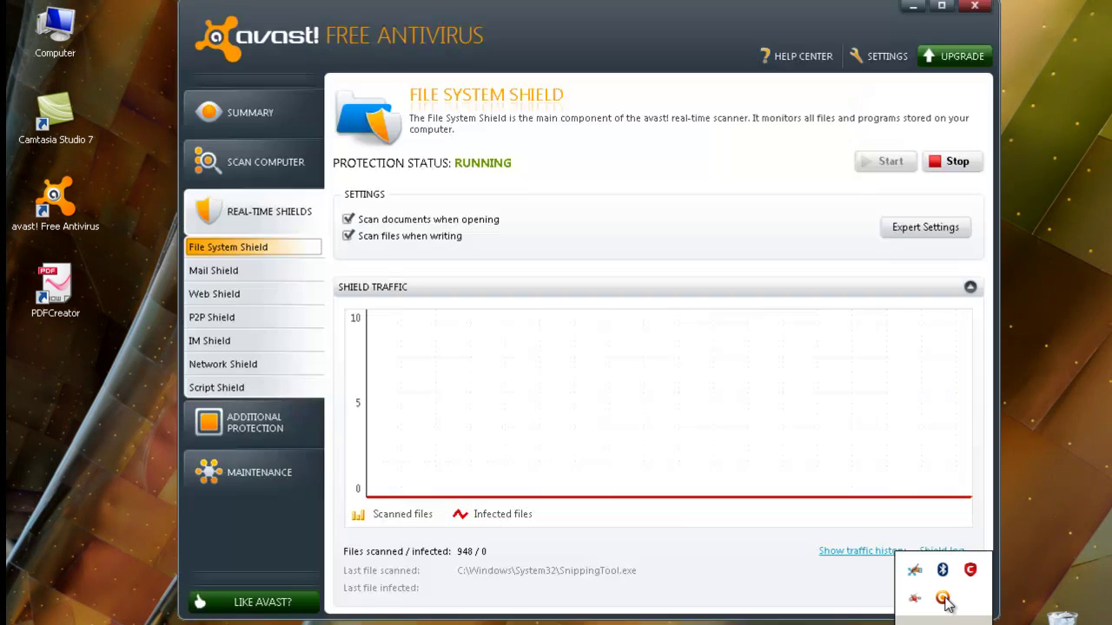
Open avast! from the tray and reach the File System Shield expert settings' Exclusions list
double_click(943, 598)
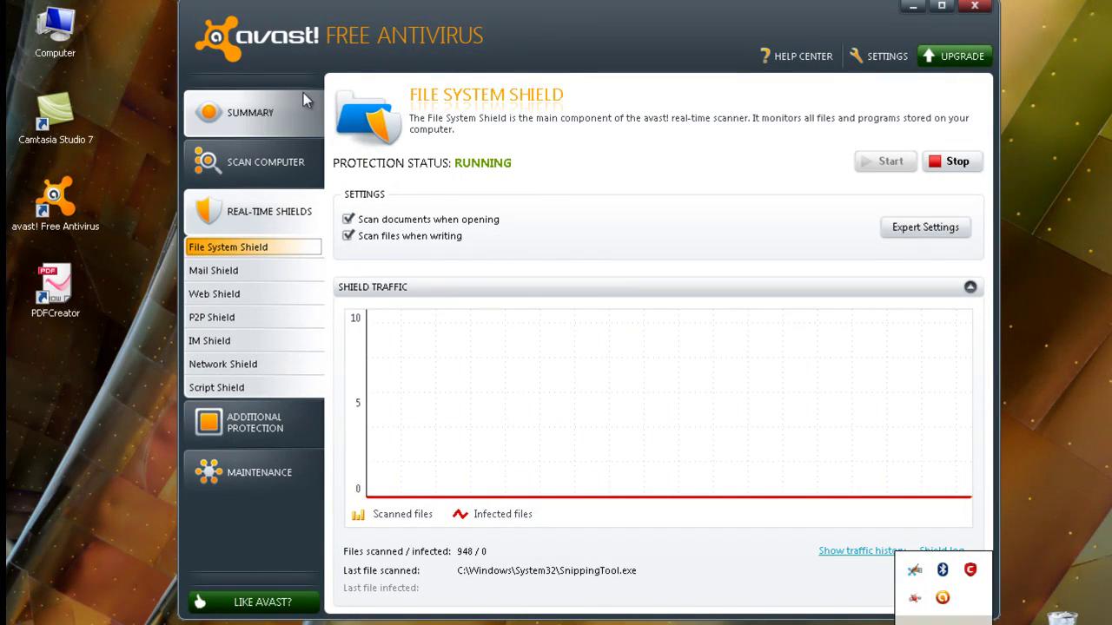
click(250, 122)
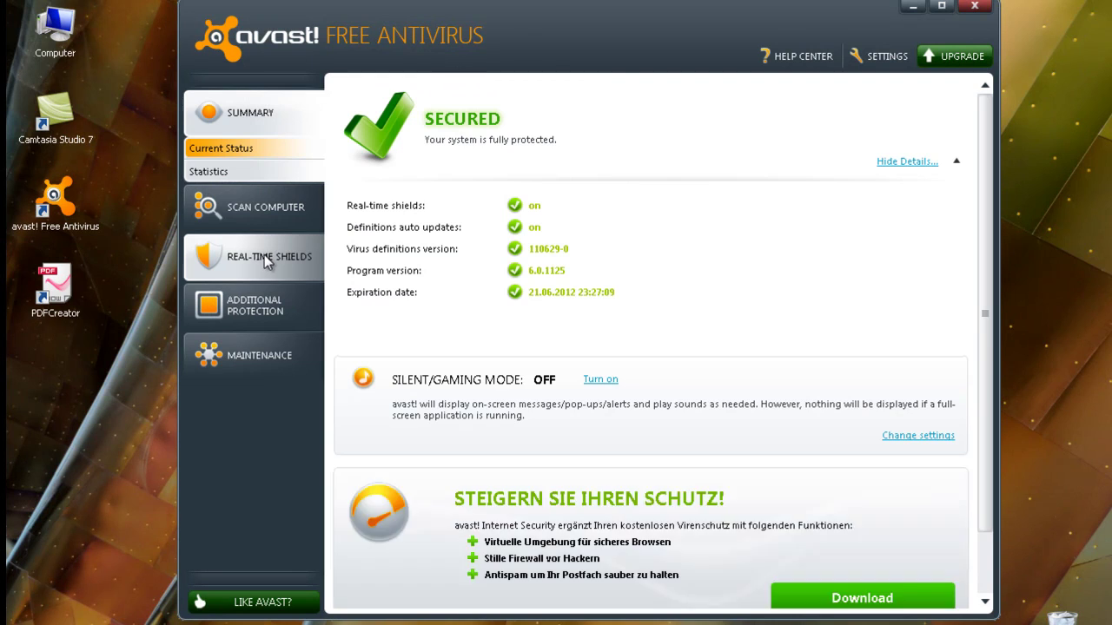
click(268, 240)
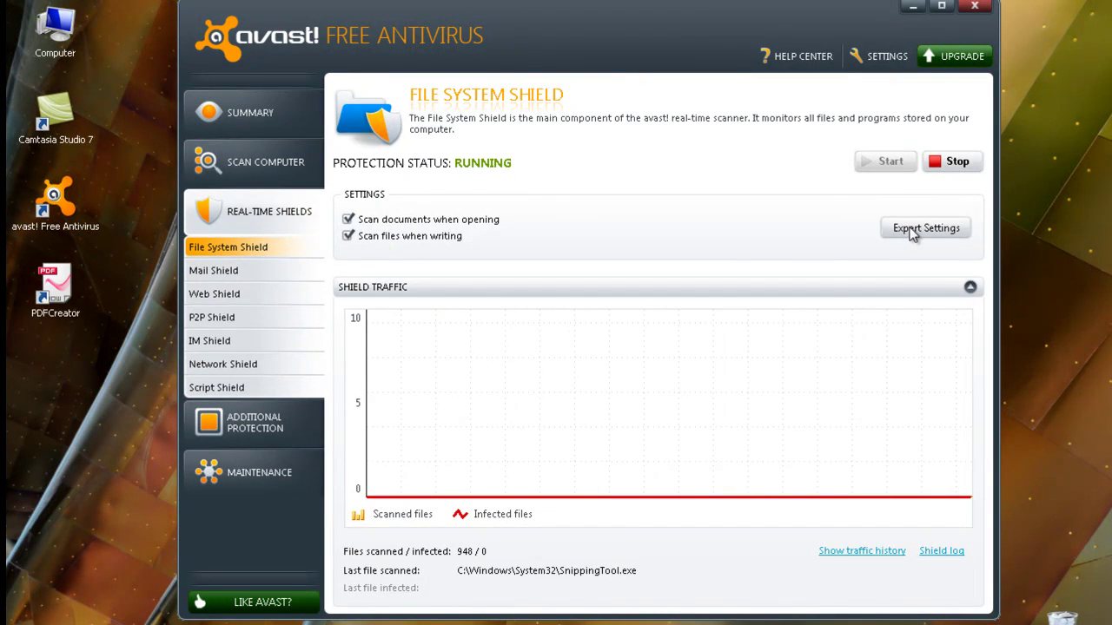
click(923, 229)
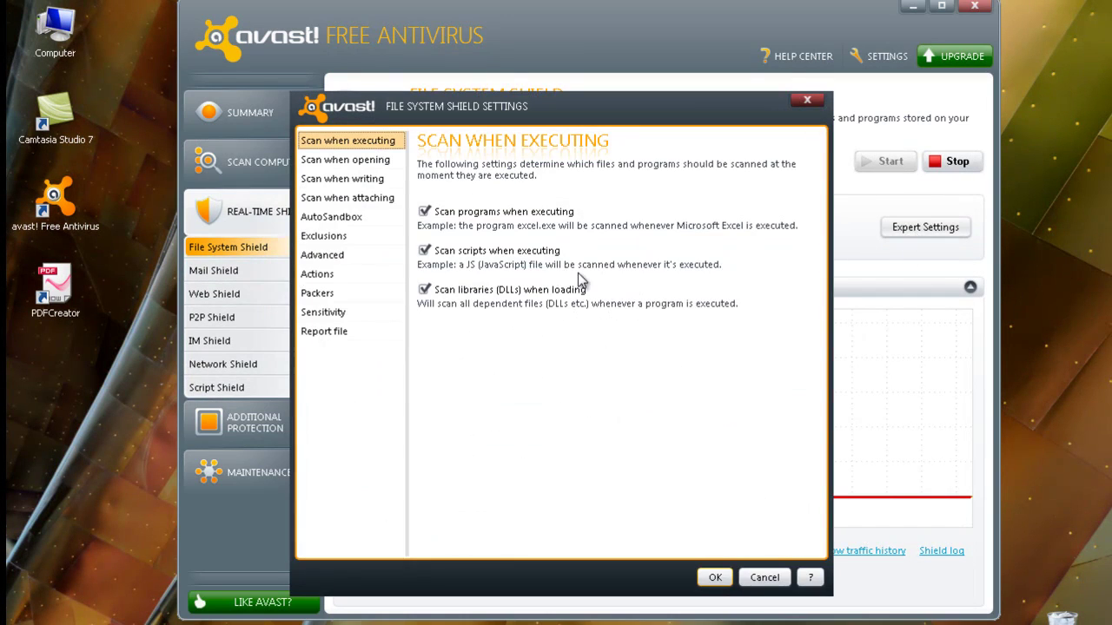
click(357, 237)
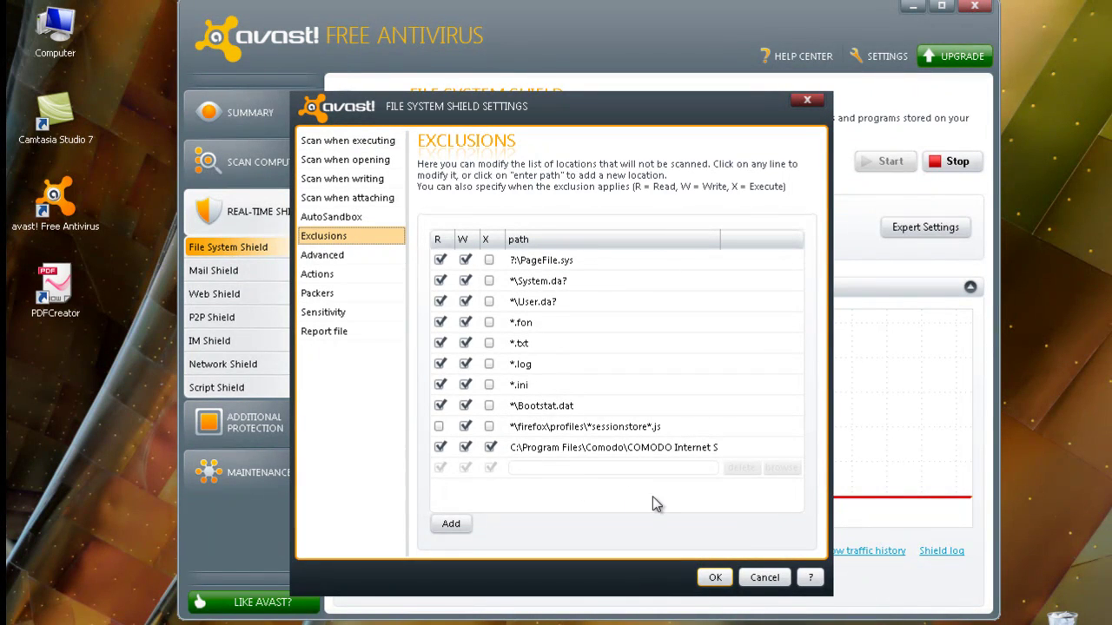
Add C:\Program Files\Comodo\COMODO Internet Security as a File System Shield exclusion
click(451, 524)
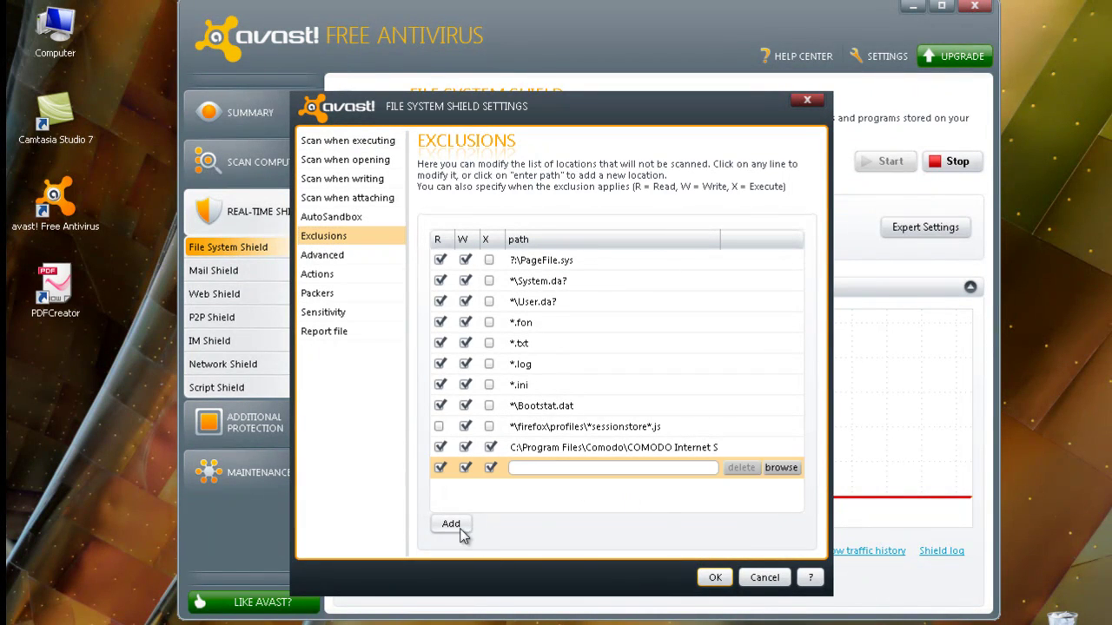
click(781, 468)
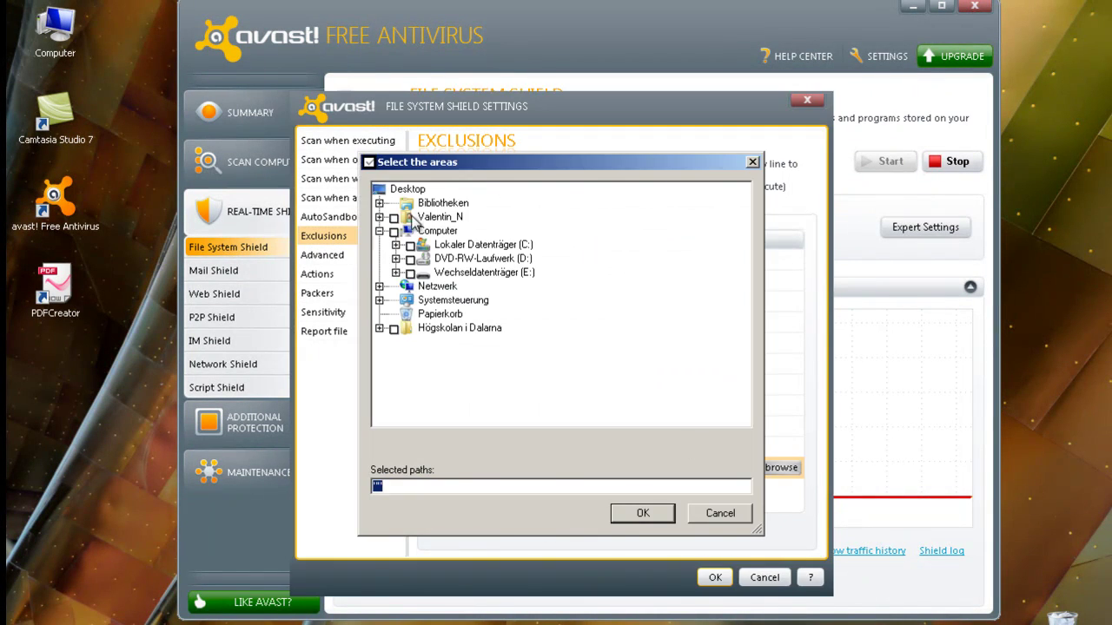
click(396, 245)
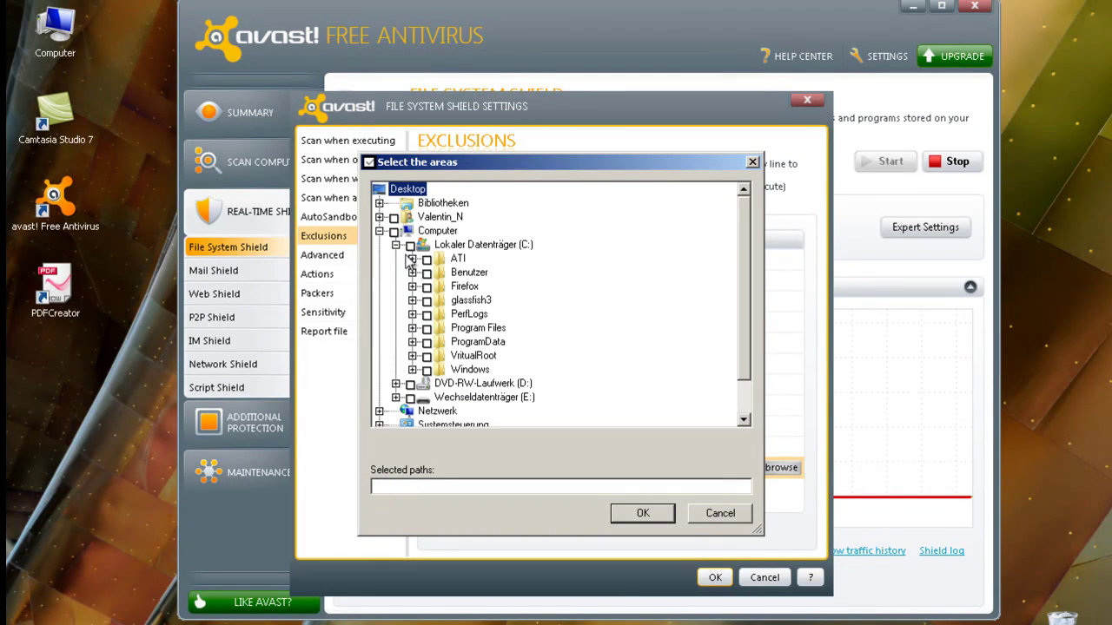
click(412, 328)
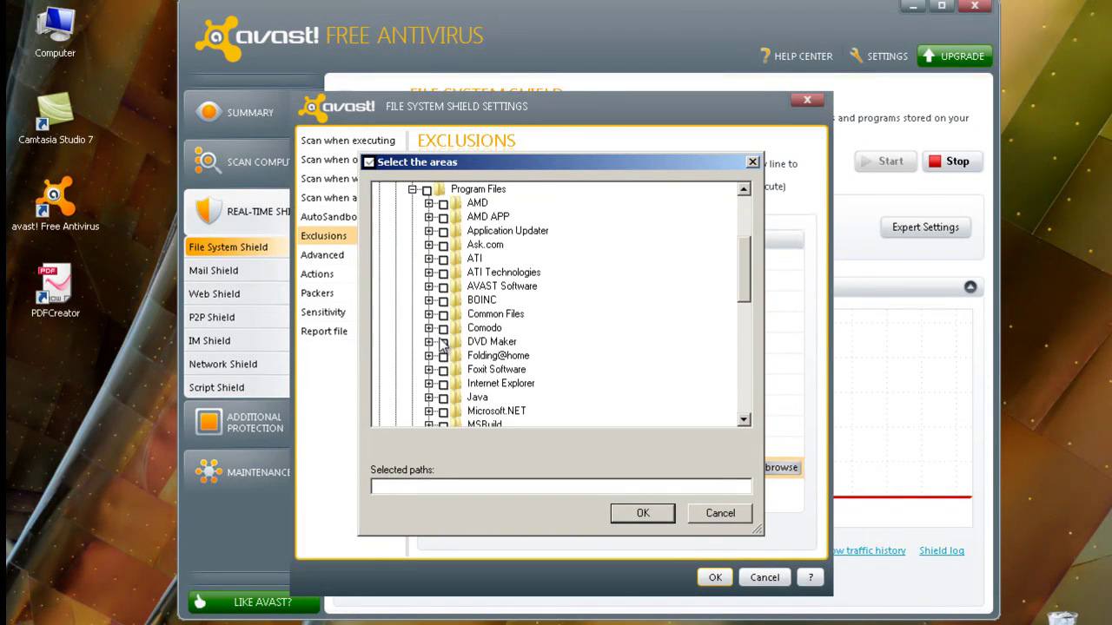
click(428, 328)
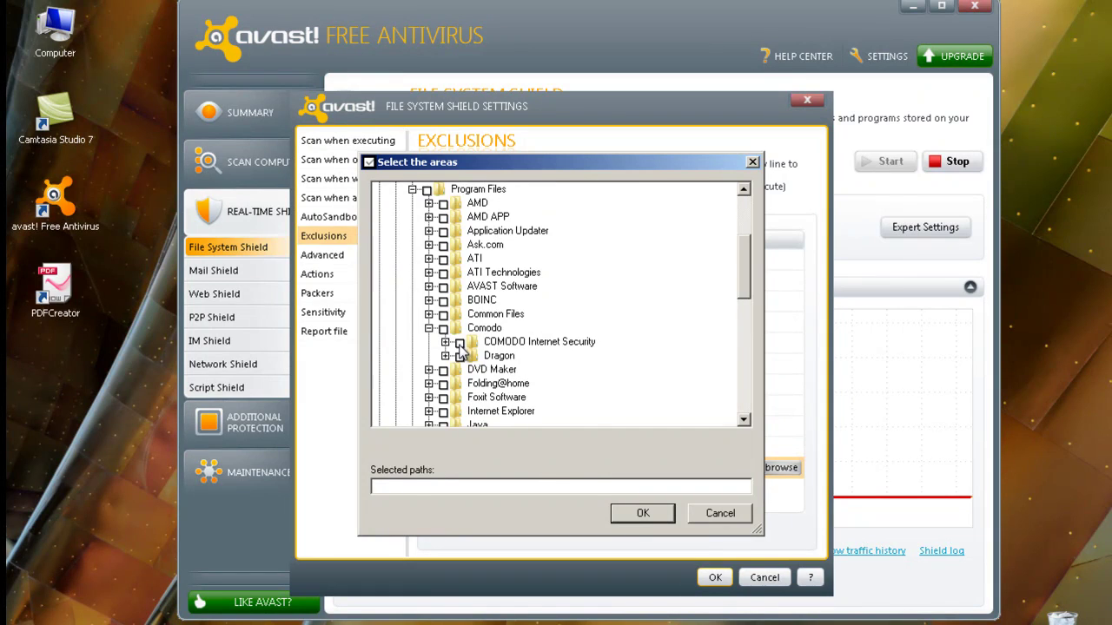
click(459, 342)
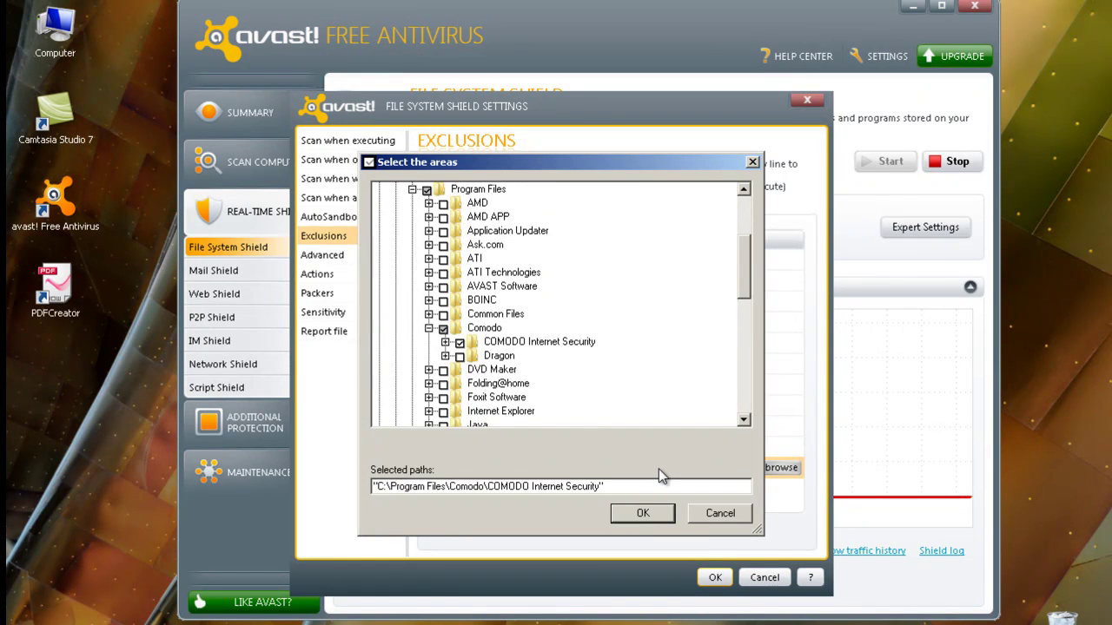
click(673, 514)
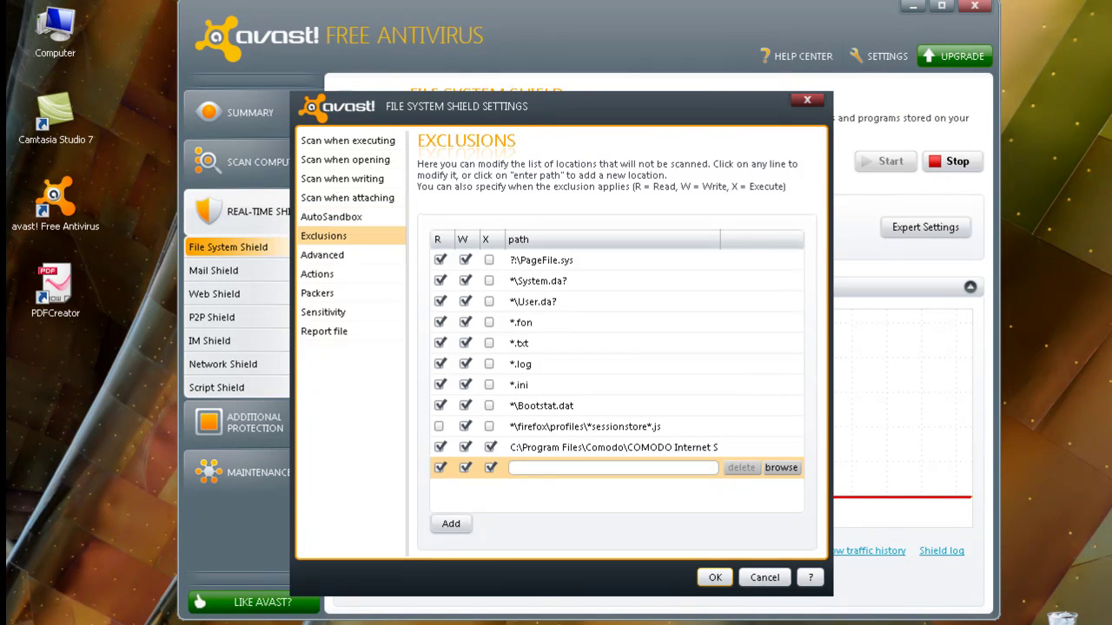
Close the shield settings and avast!, then bring up the COMODO Firewall window
click(761, 577)
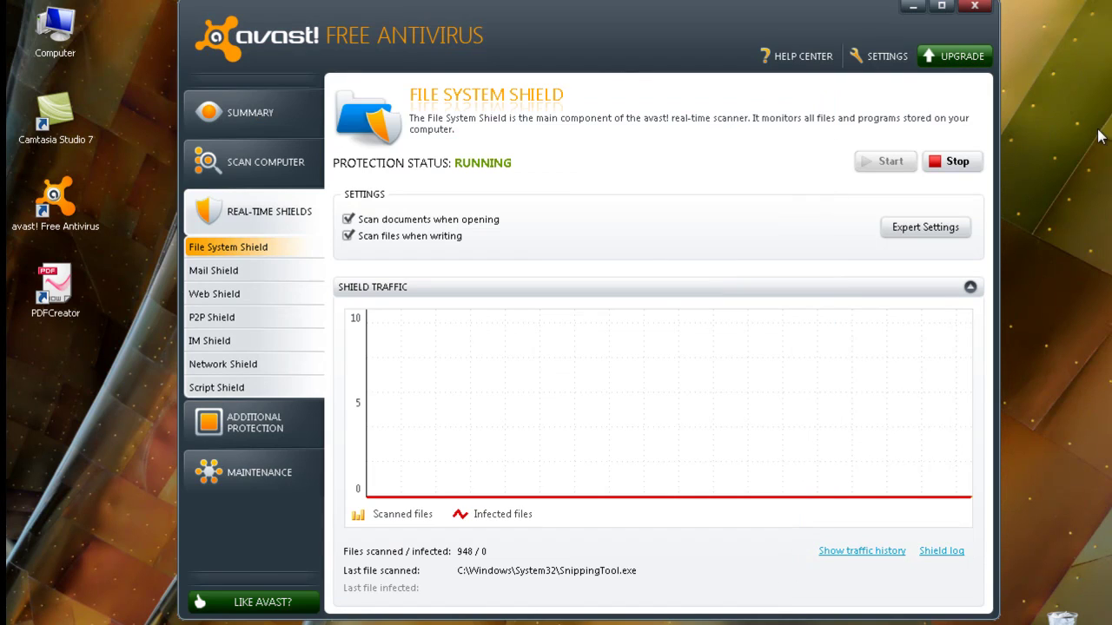
click(980, 6)
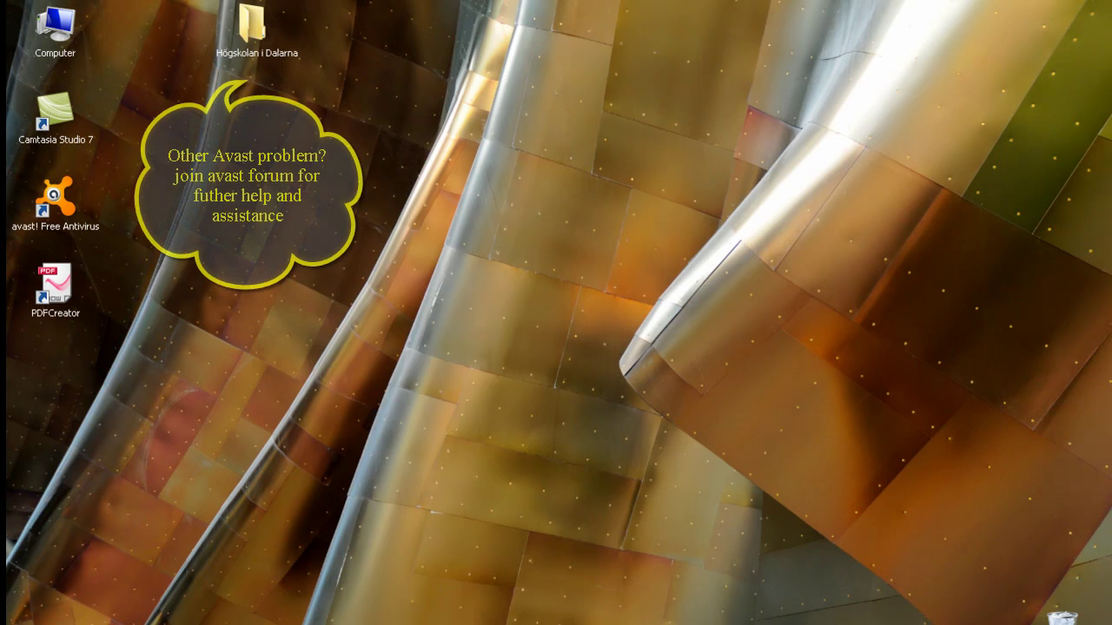
double_click(970, 570)
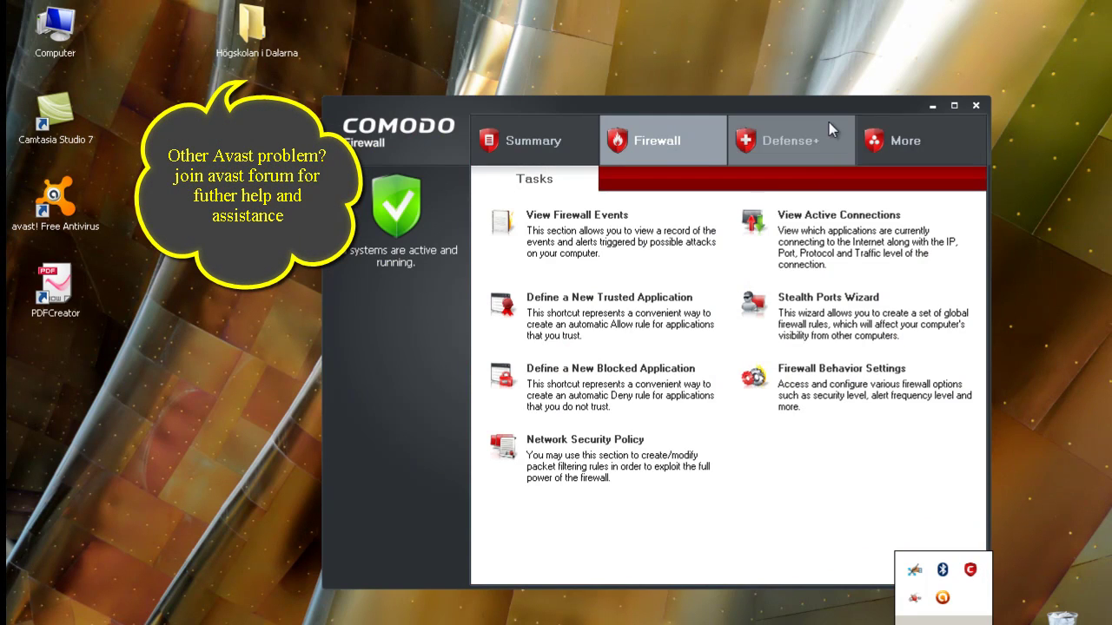
Open COMODO's Defense+ Settings to the Execution Control page
click(544, 139)
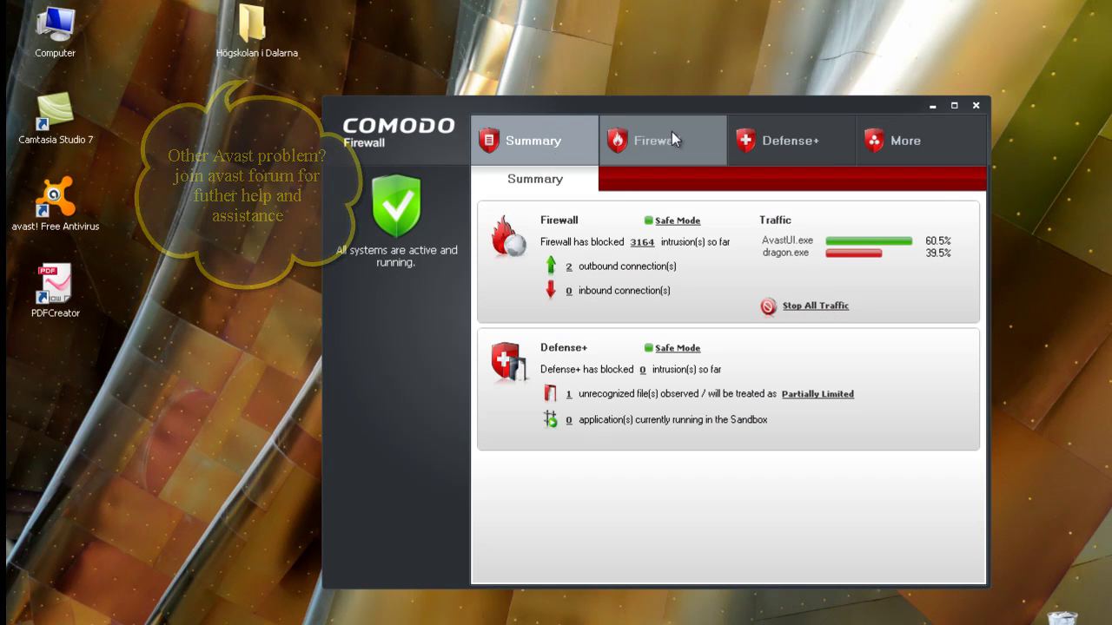
click(786, 146)
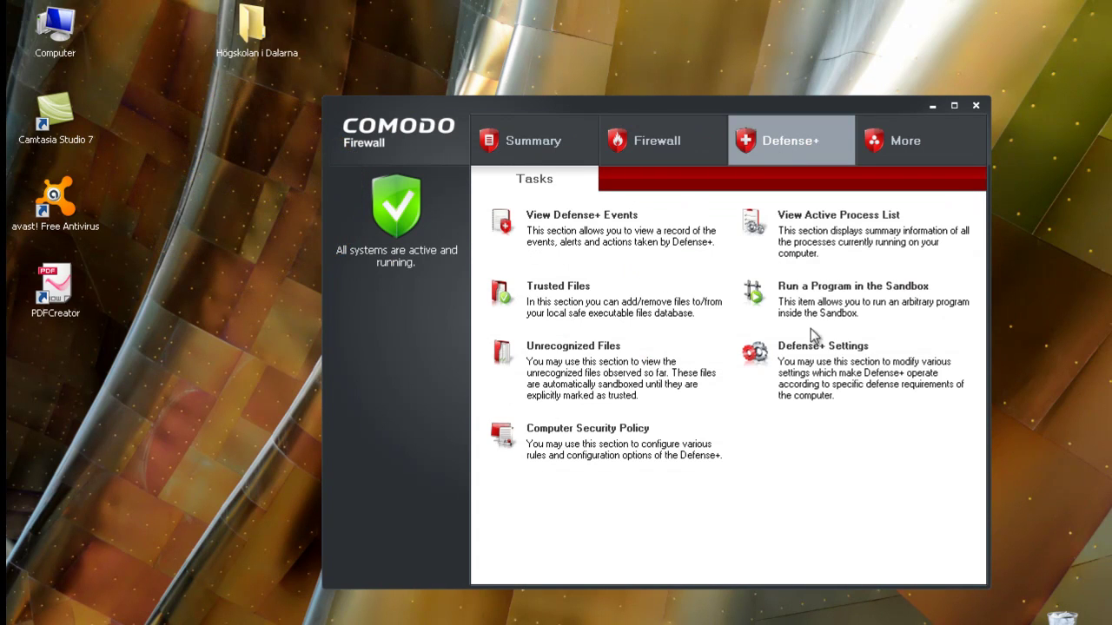
click(797, 347)
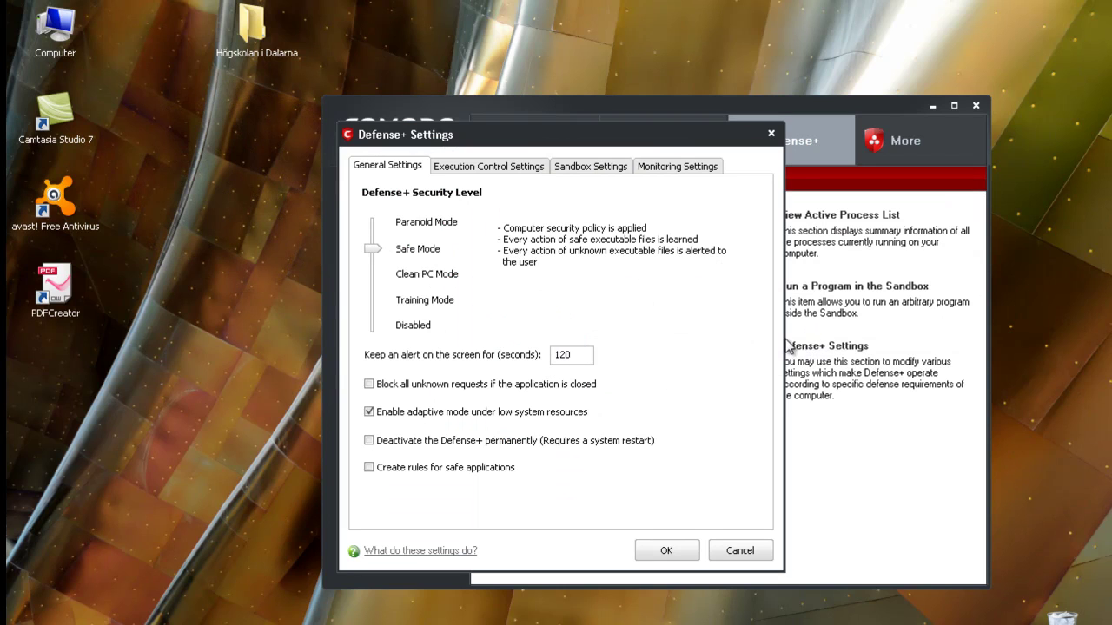
click(491, 165)
Delete both AVAST Software exclusions, keeping only C:\Program Files\BOINC\boincmgr.exe
click(708, 492)
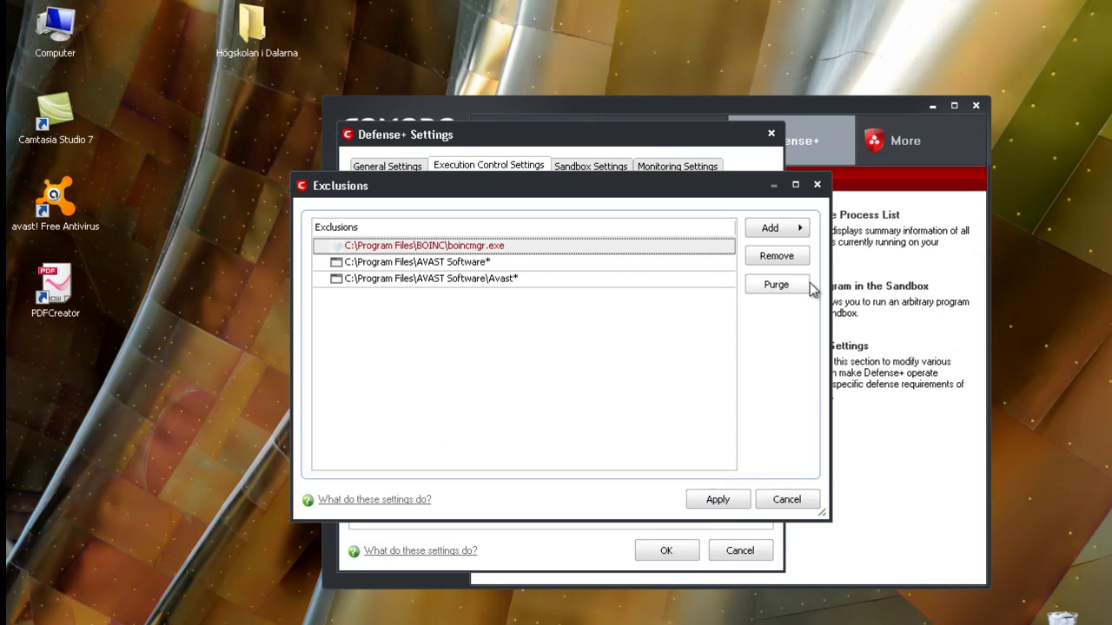
click(528, 268)
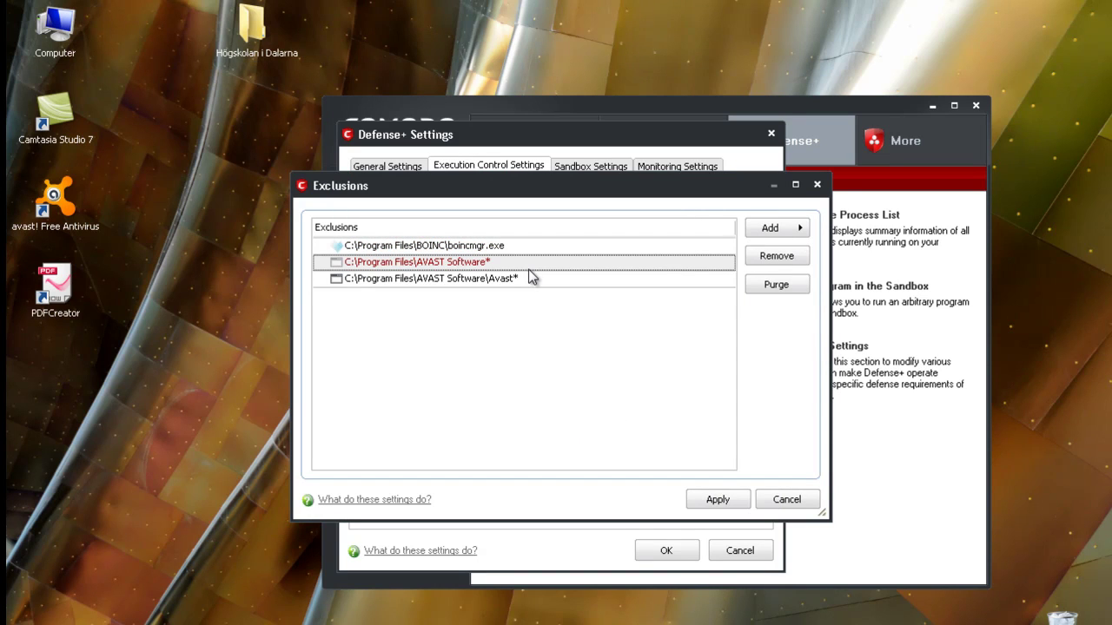
click(770, 257)
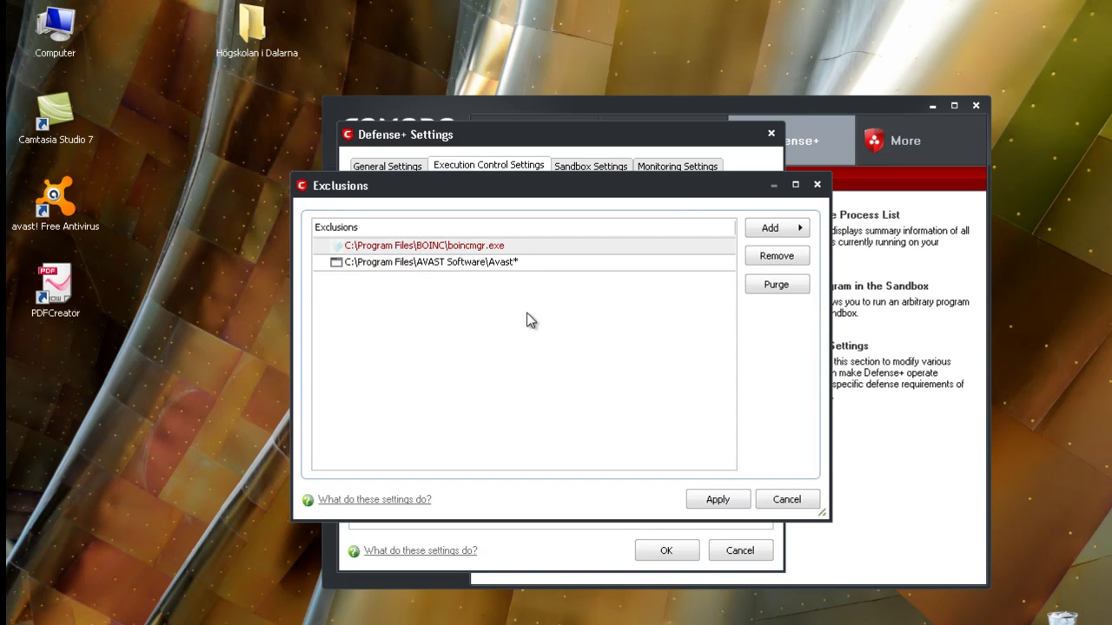
click(562, 265)
click(767, 260)
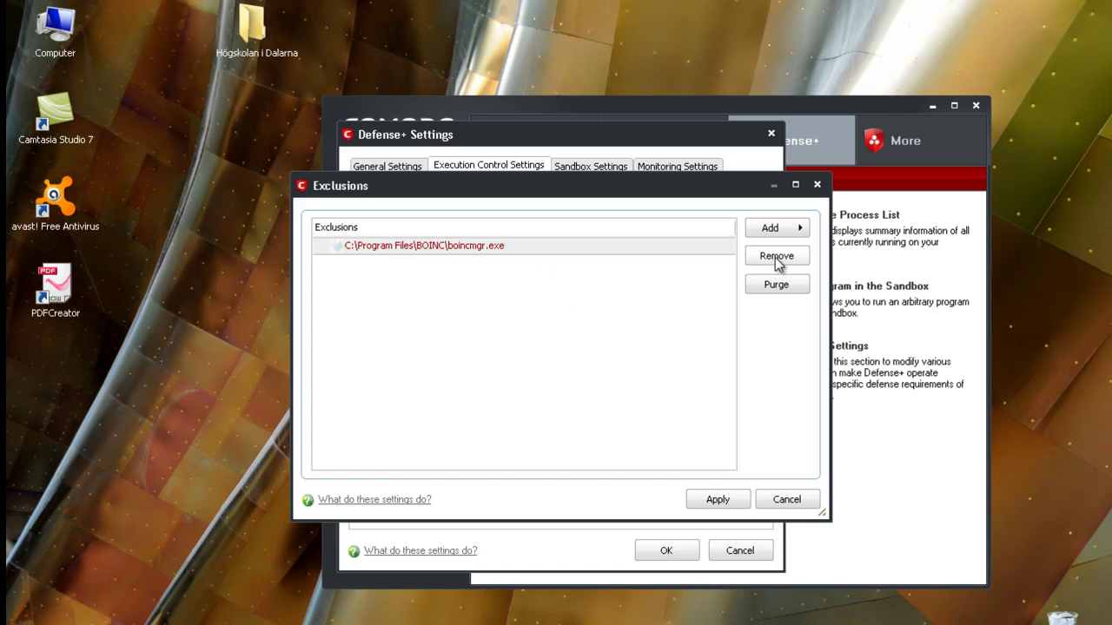
click(801, 229)
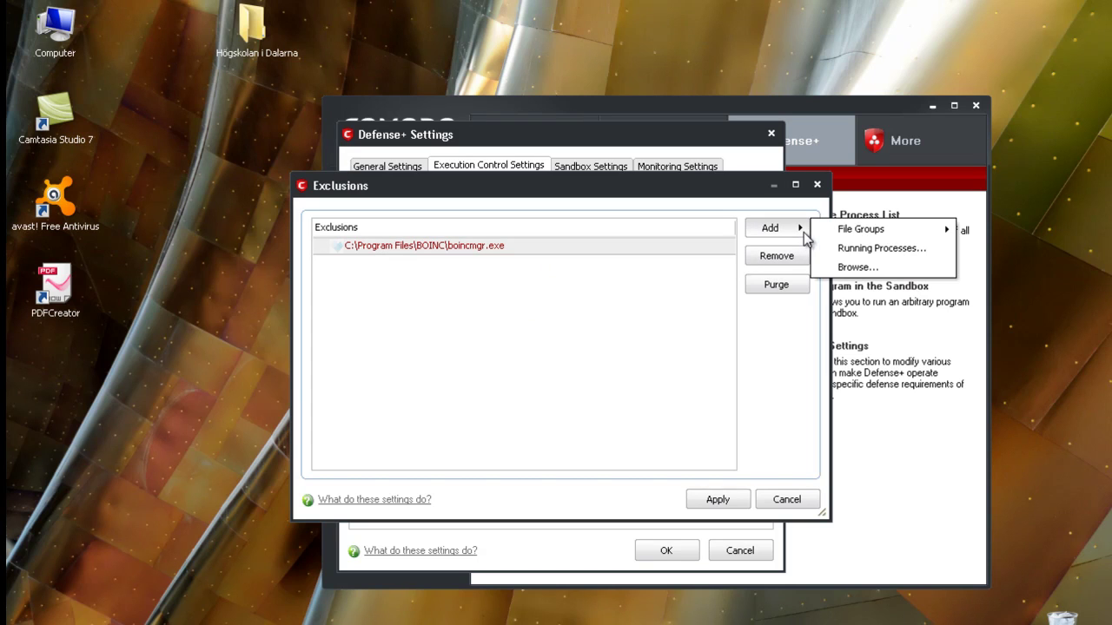
Browse to C:\Program Files\AVAST Software\Avast and add it as a Defense+ exclusion
click(845, 268)
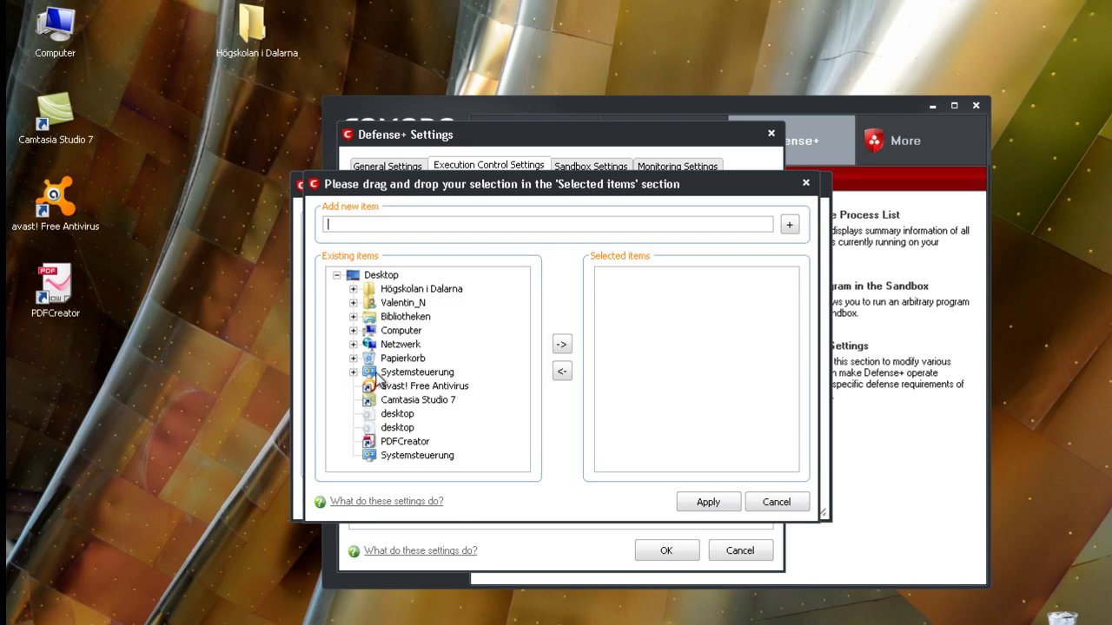
click(353, 331)
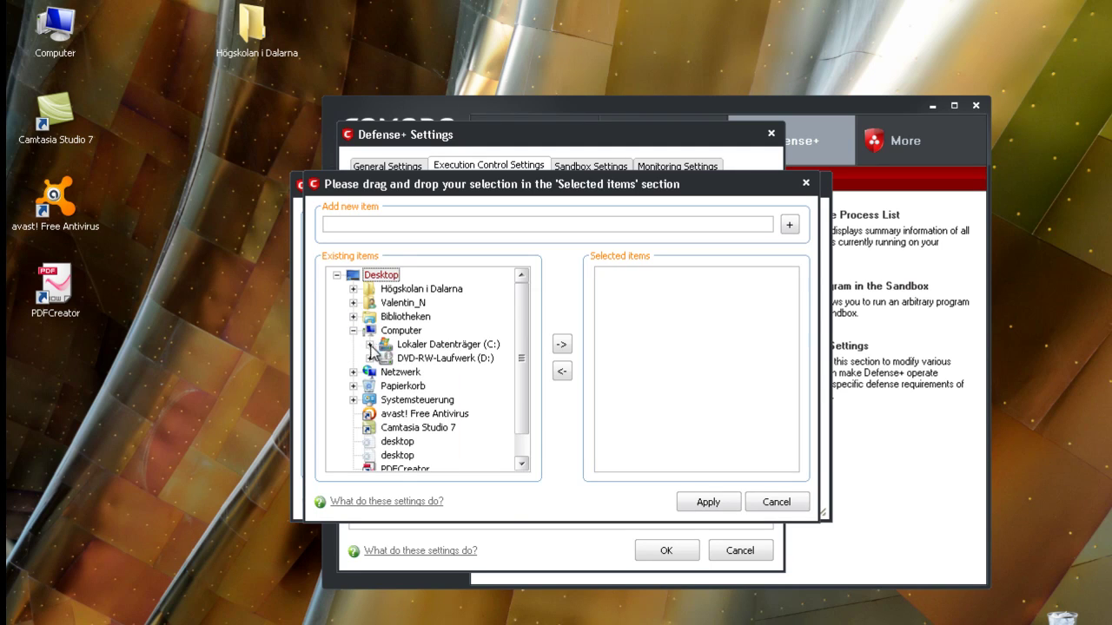
click(370, 345)
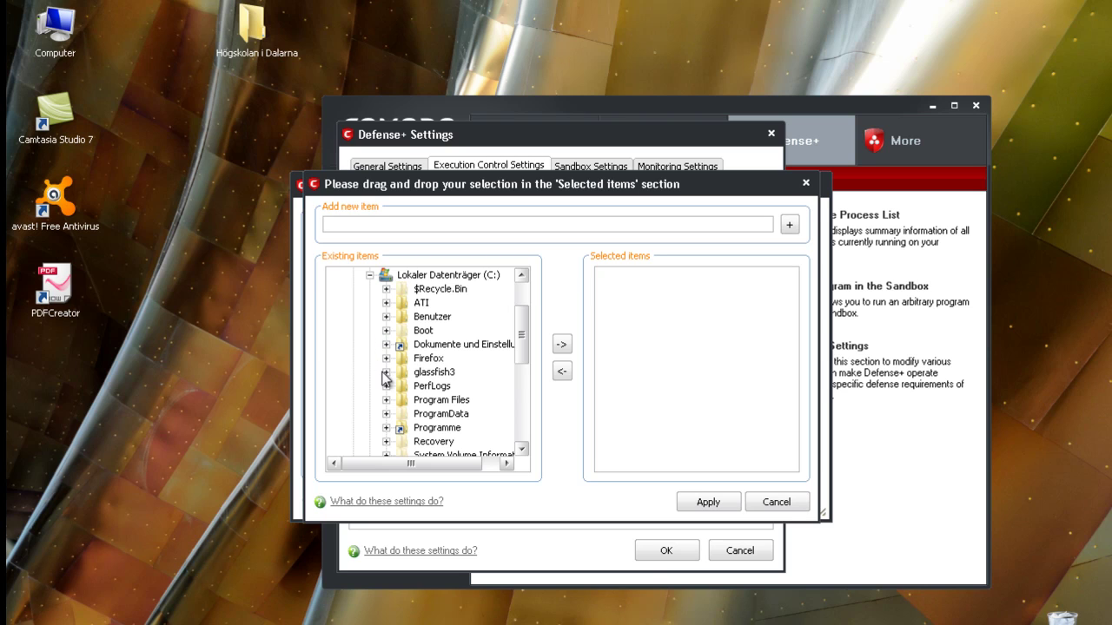
click(386, 400)
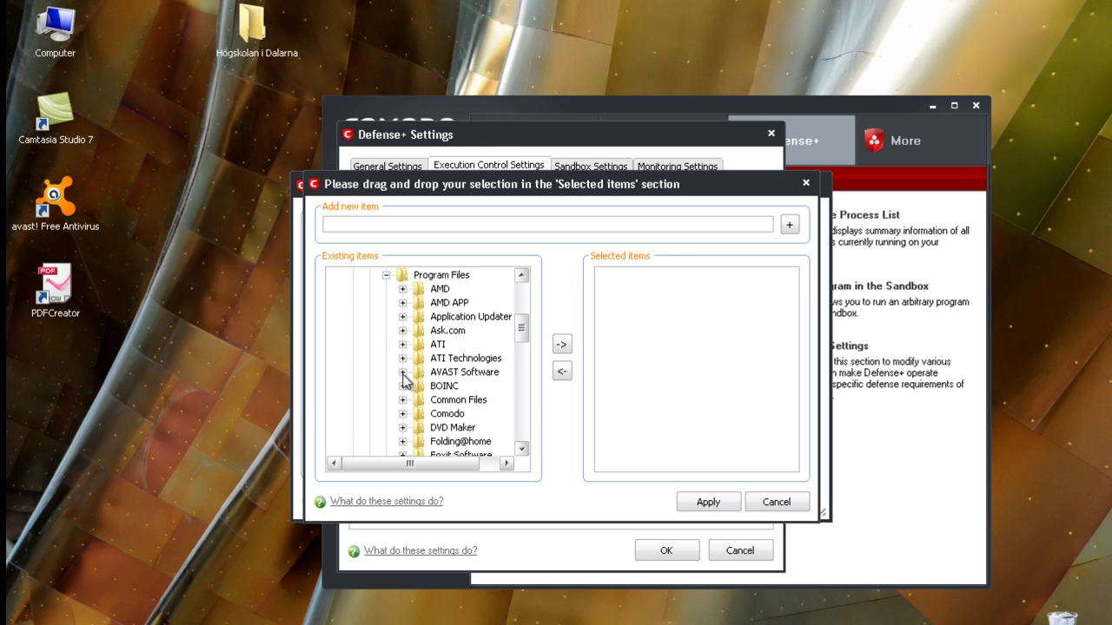
click(402, 372)
click(436, 386)
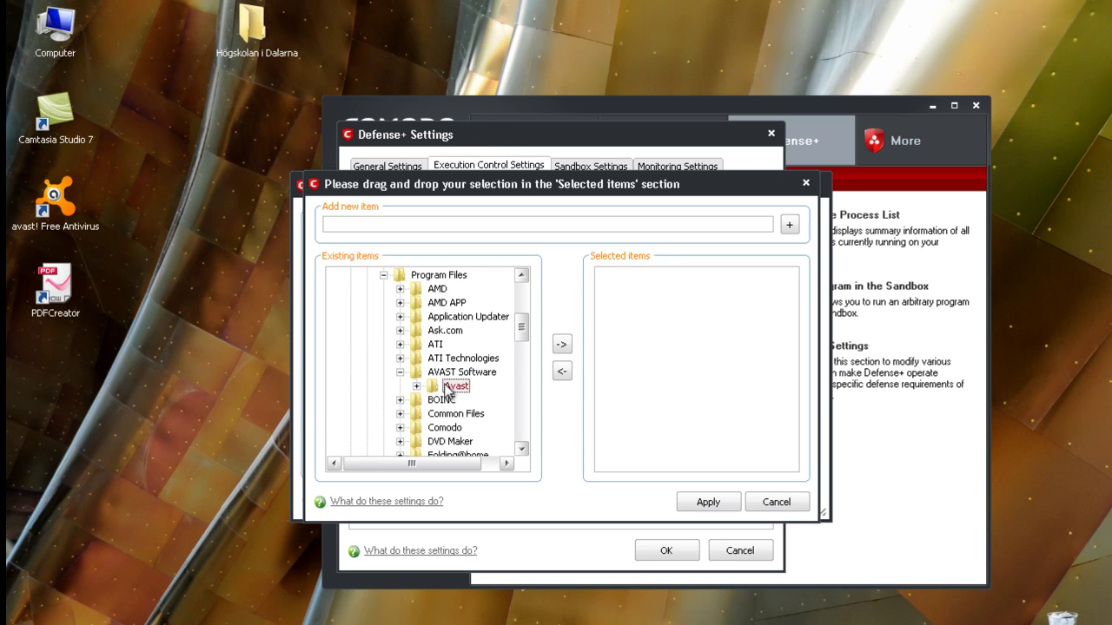
click(561, 347)
click(718, 503)
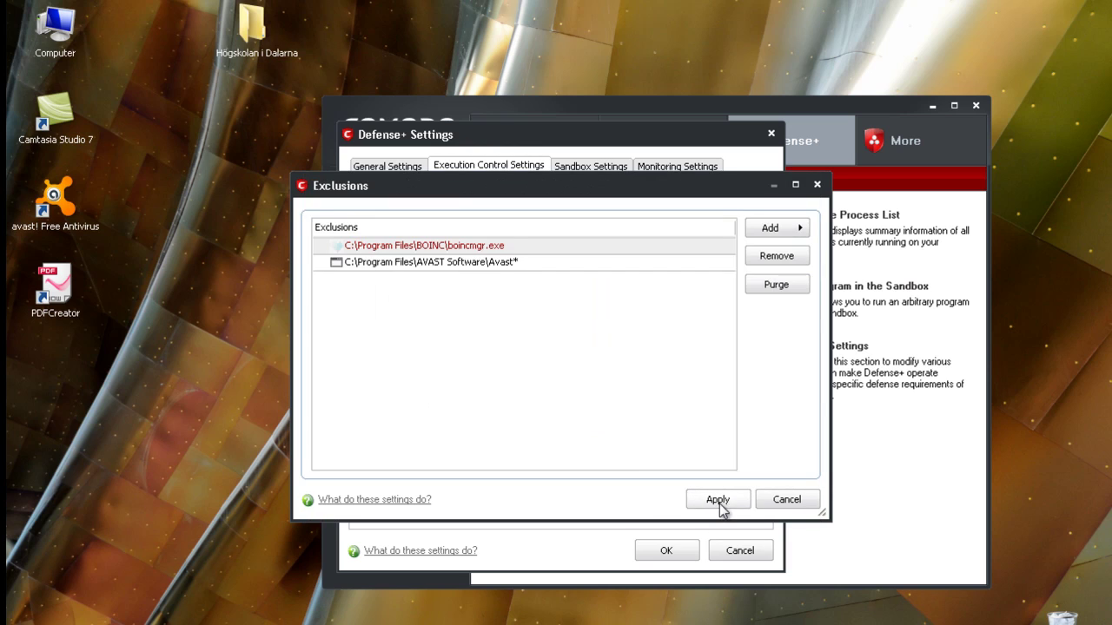
Apply the updated exclusions and confirm the Defense+ Settings with OK
click(718, 500)
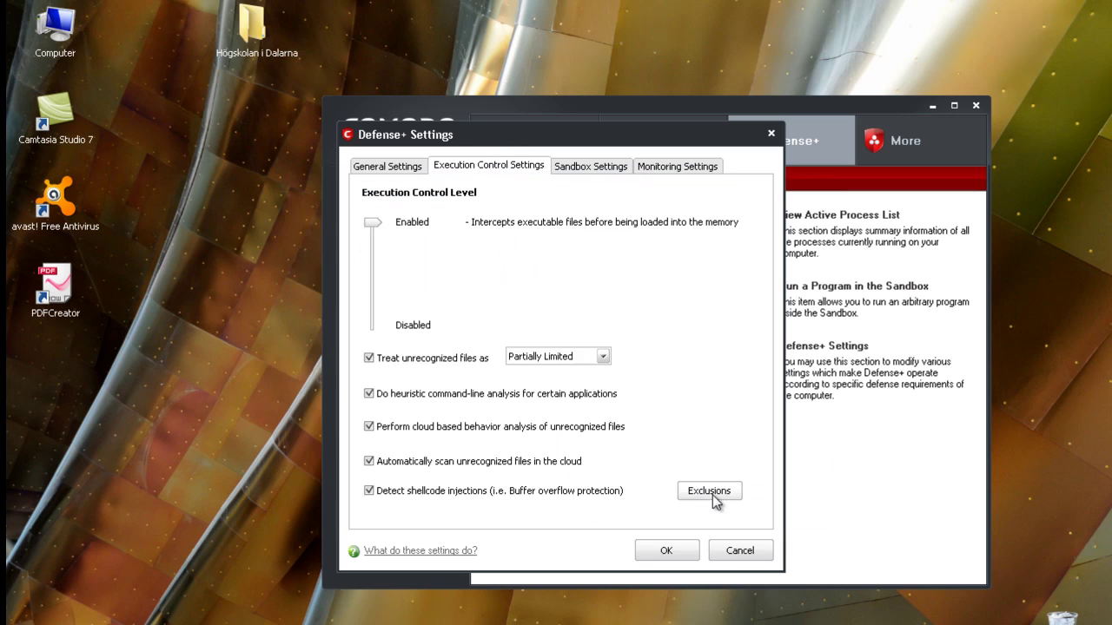
click(667, 552)
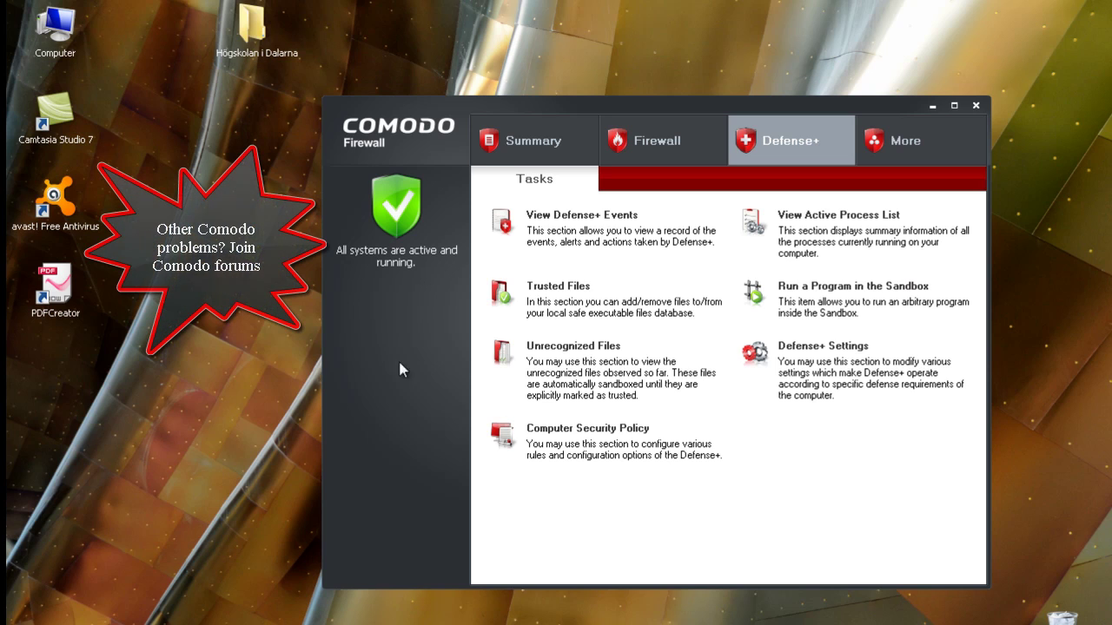
click(962, 622)
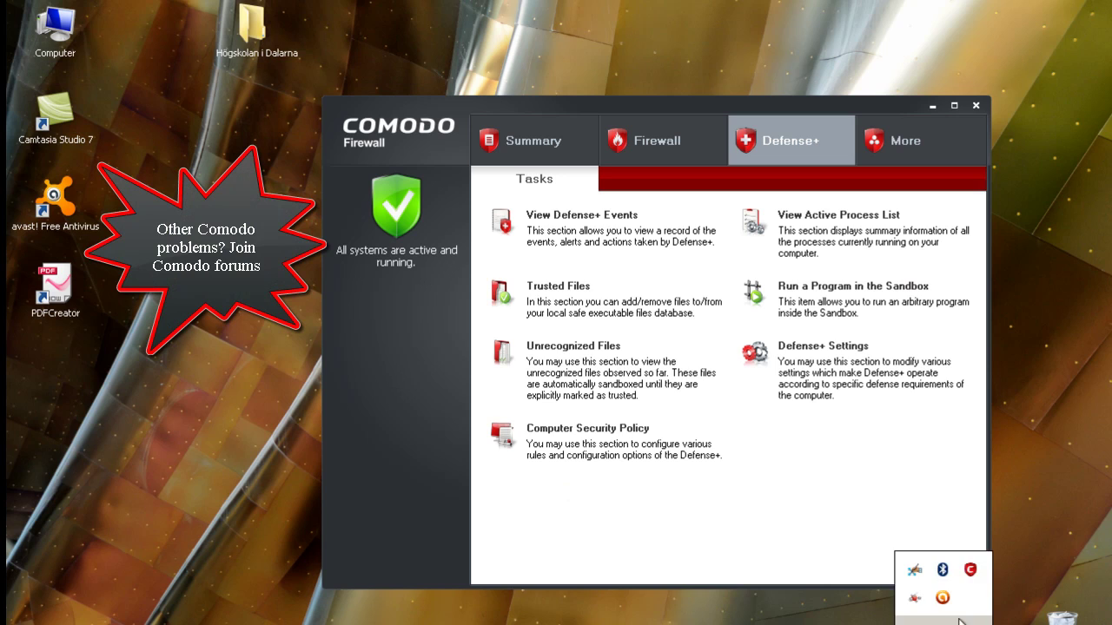
right_click(971, 570)
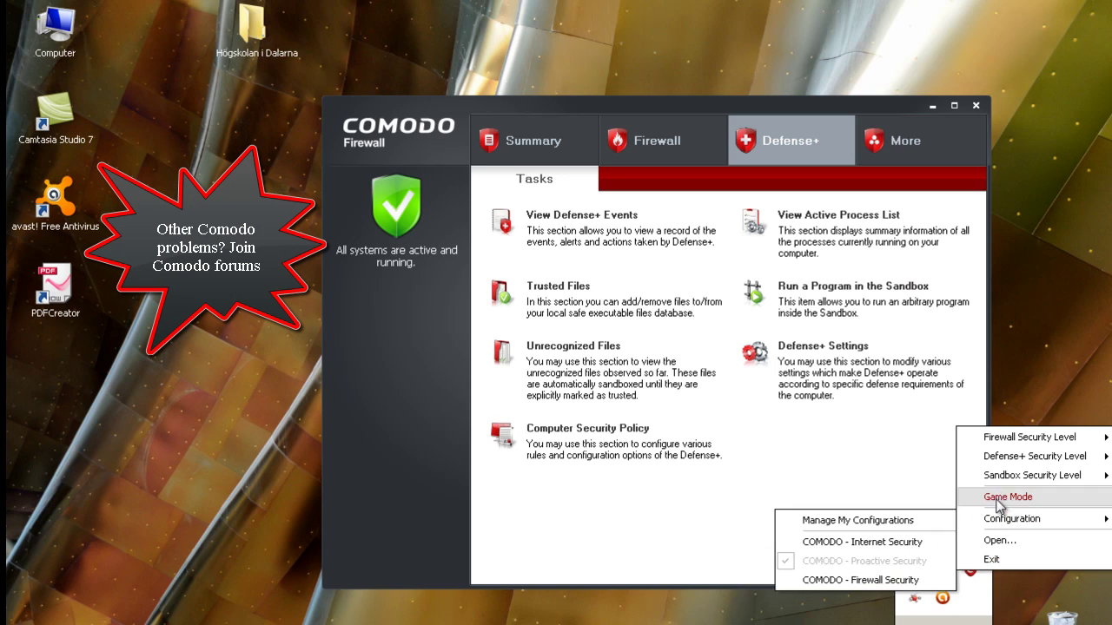
mouse_move(999, 475)
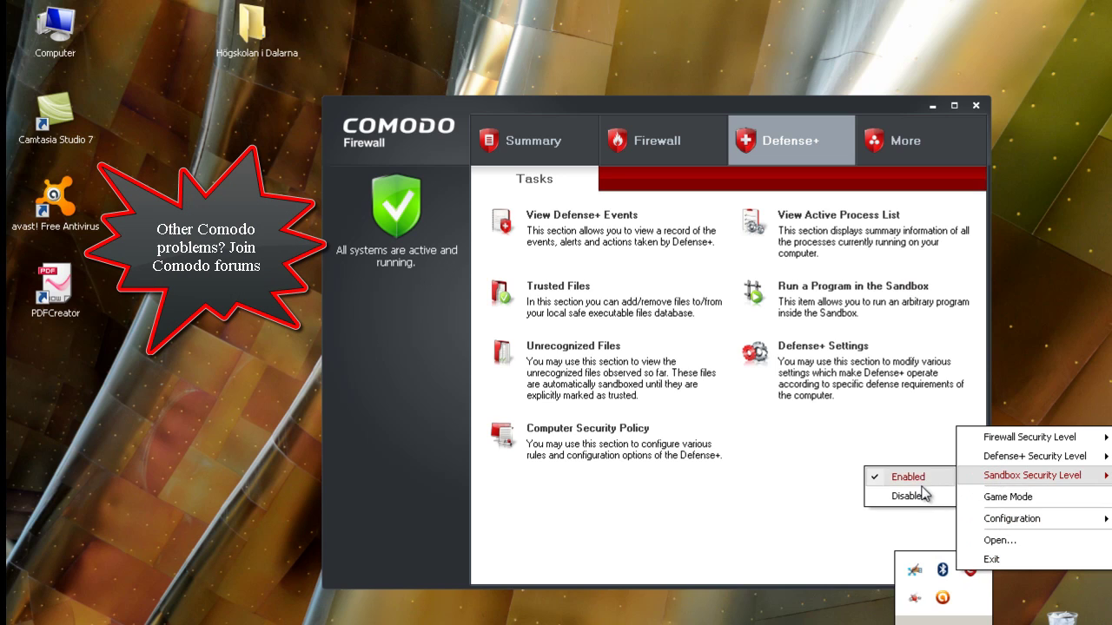
click(849, 613)
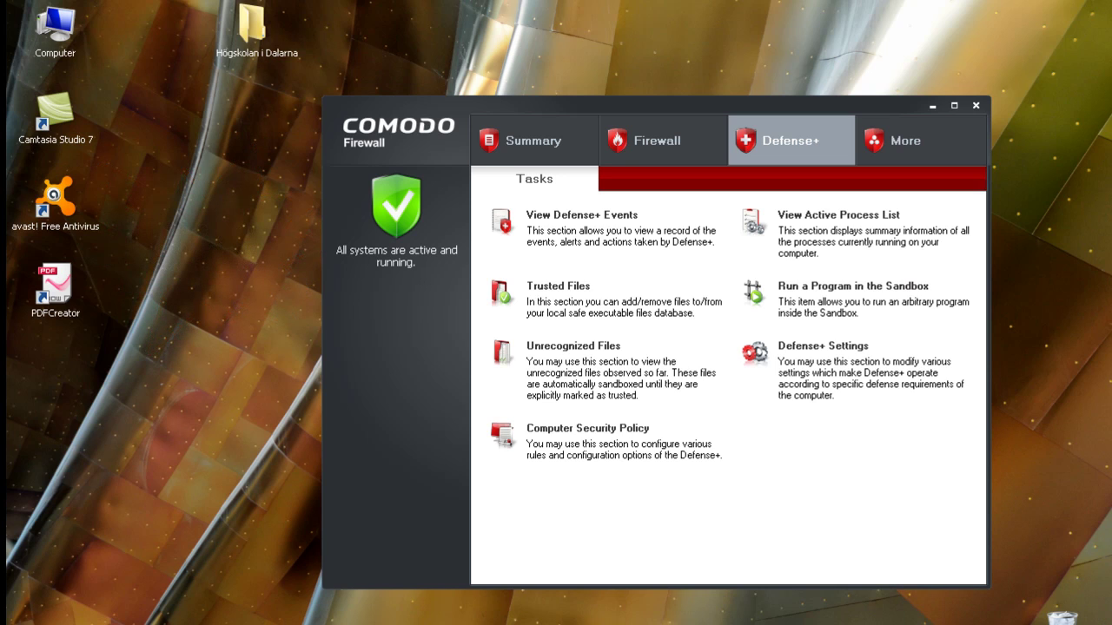
click(943, 624)
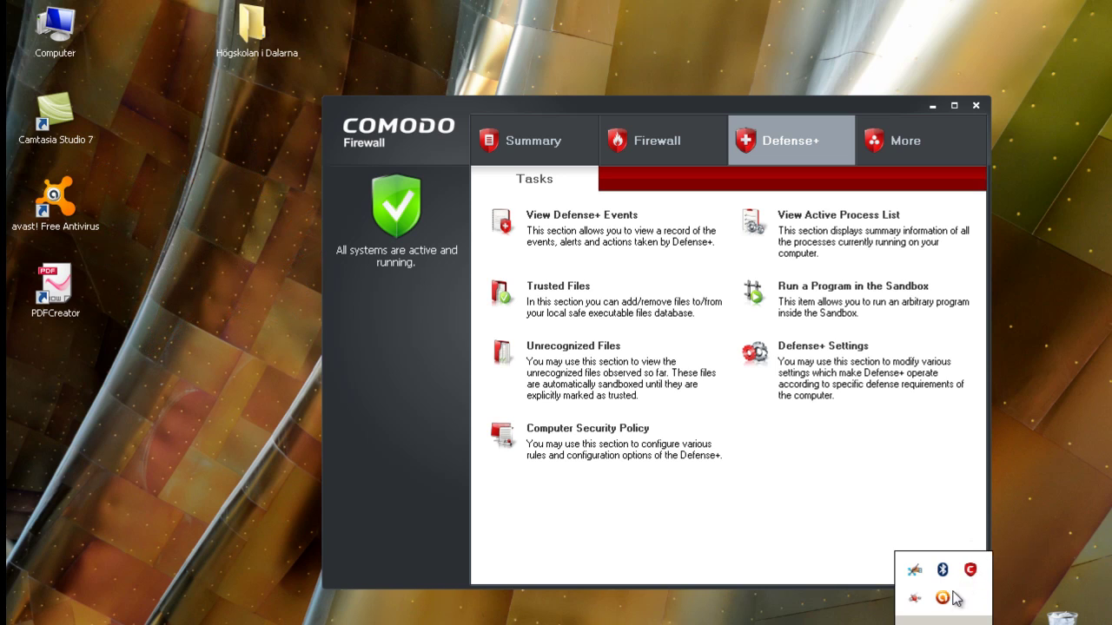
Reopen avast!'s File System Shield expert settings, verify AutoSandbox is unticked, and cancel
click(943, 599)
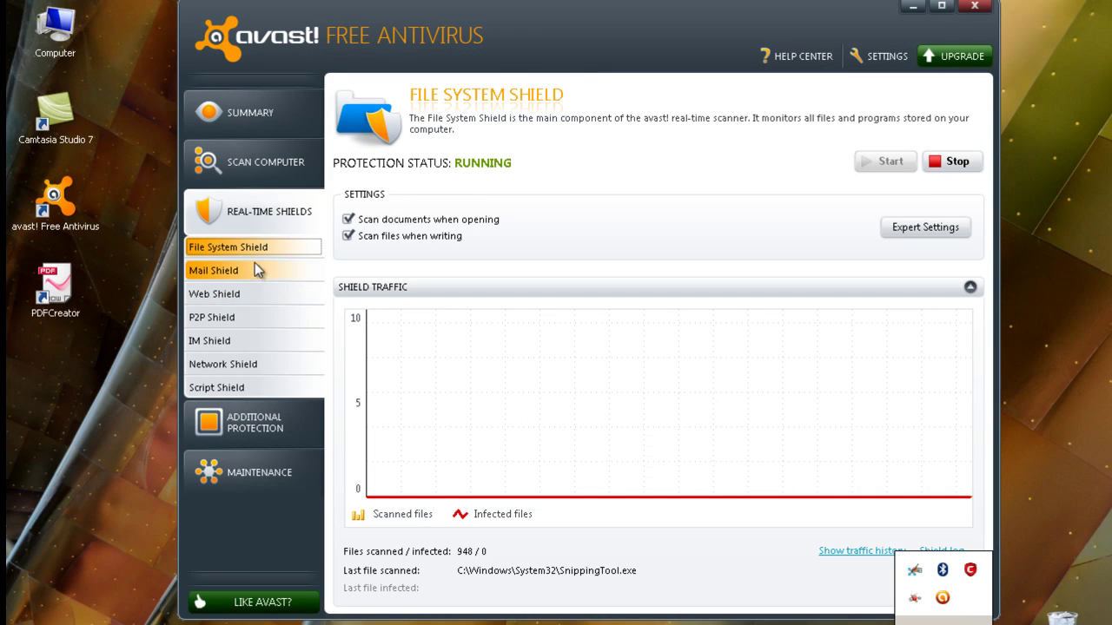
click(943, 233)
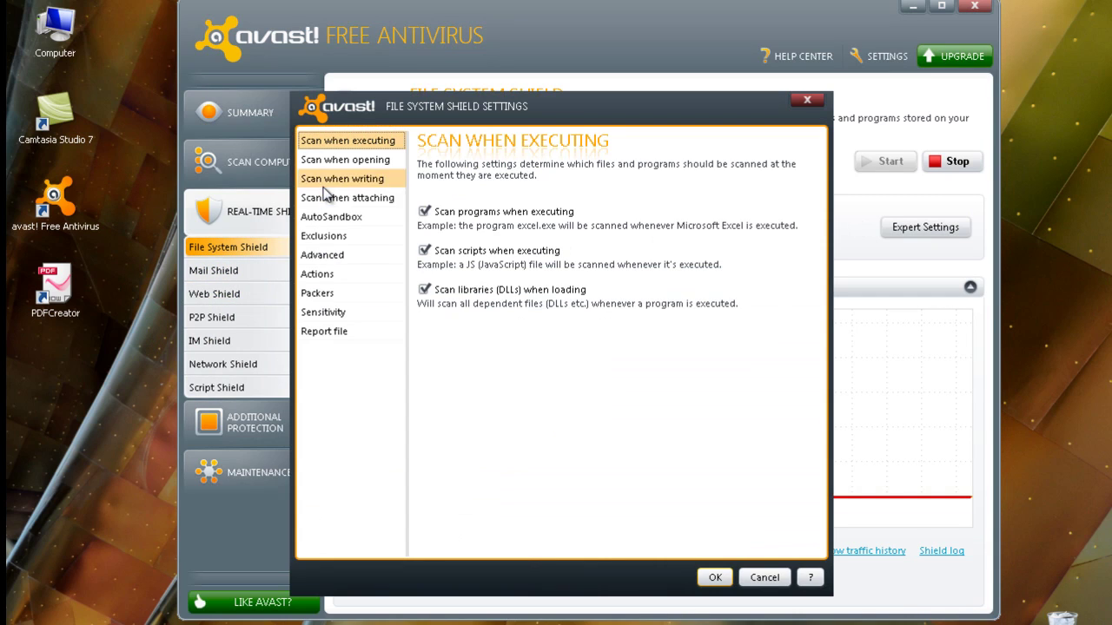
click(334, 219)
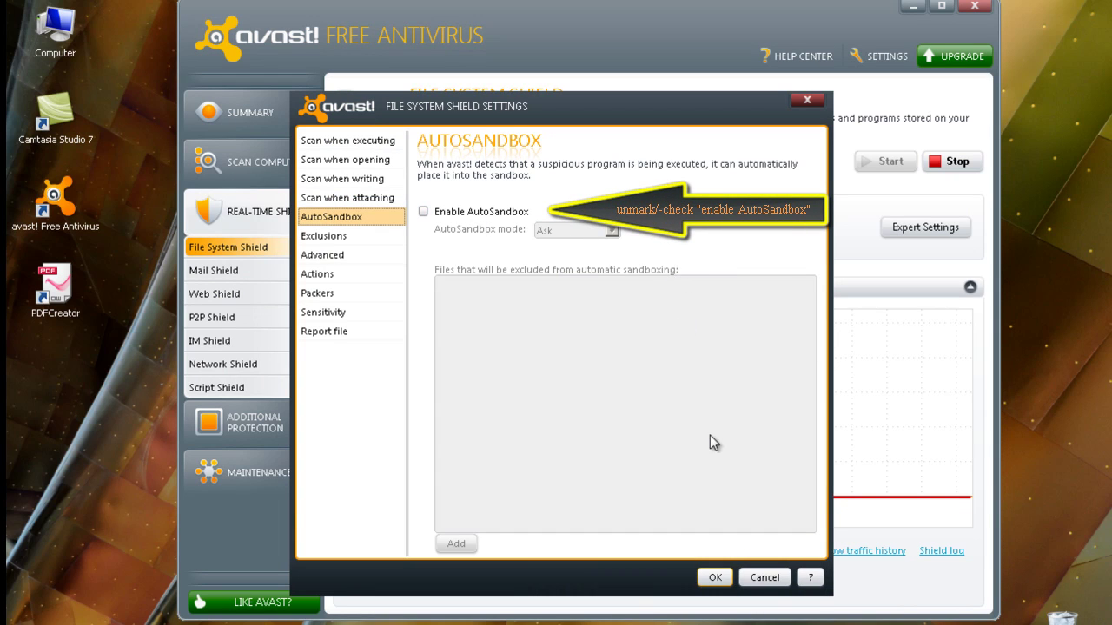
click(764, 578)
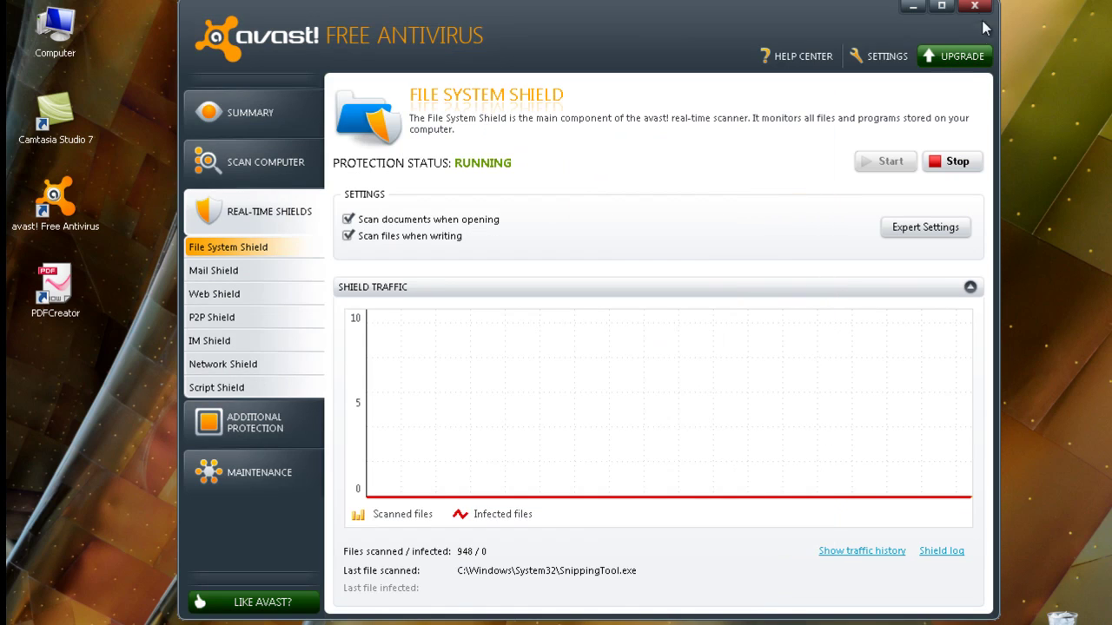